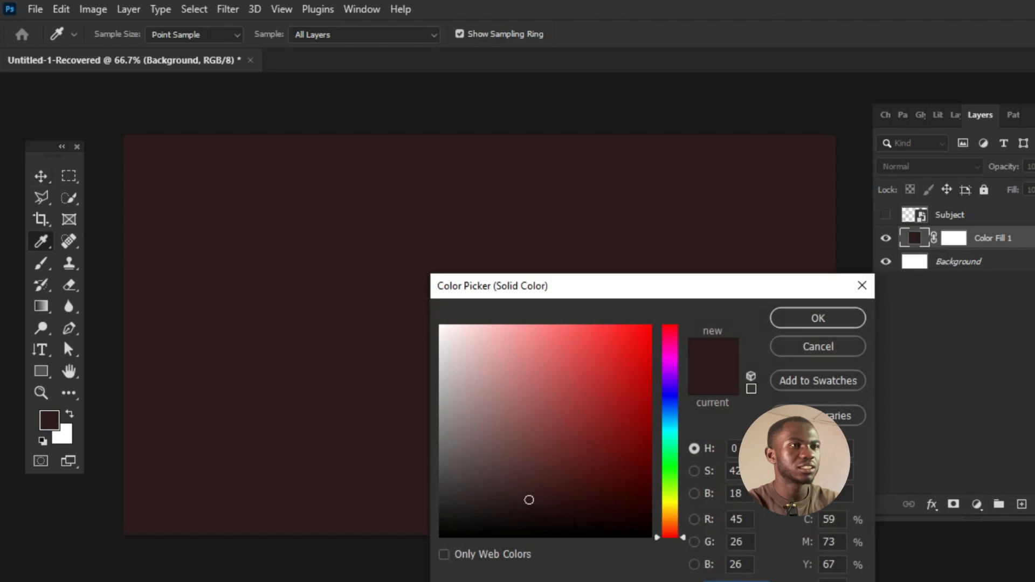
# Set the solid colour fill layer behind the subject to a bright light yellow
pyautogui.moveTo(670, 536); pyautogui.dragTo(671, 506)
pyautogui.moveTo(578, 452); pyautogui.dragTo(562, 329)
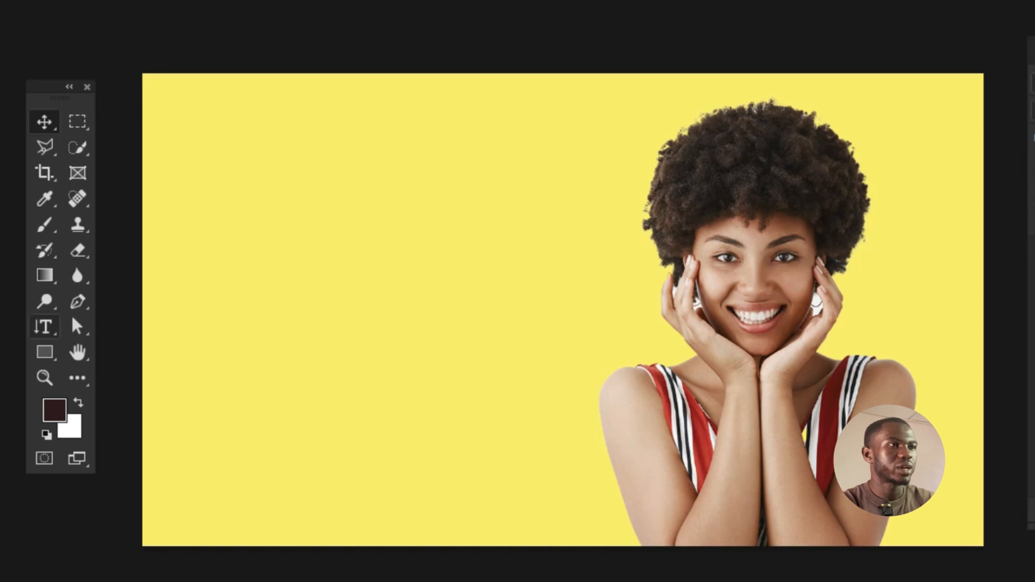
# Start a vertical text layer on the canvas between the background and subject, in Montserrat ExtraBold at 64 pt
pyautogui.rightClick(45, 326)
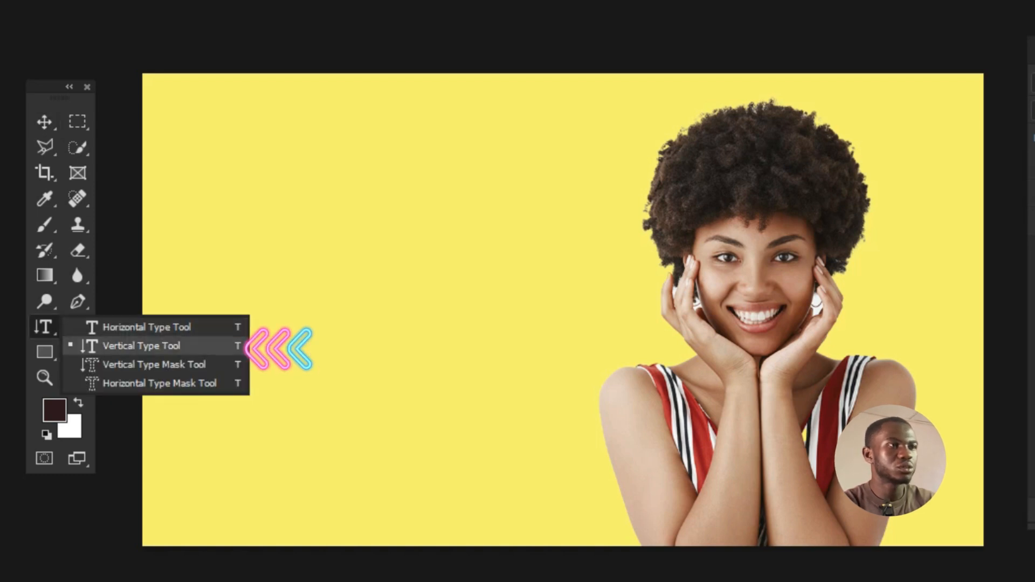
pyautogui.click(142, 345)
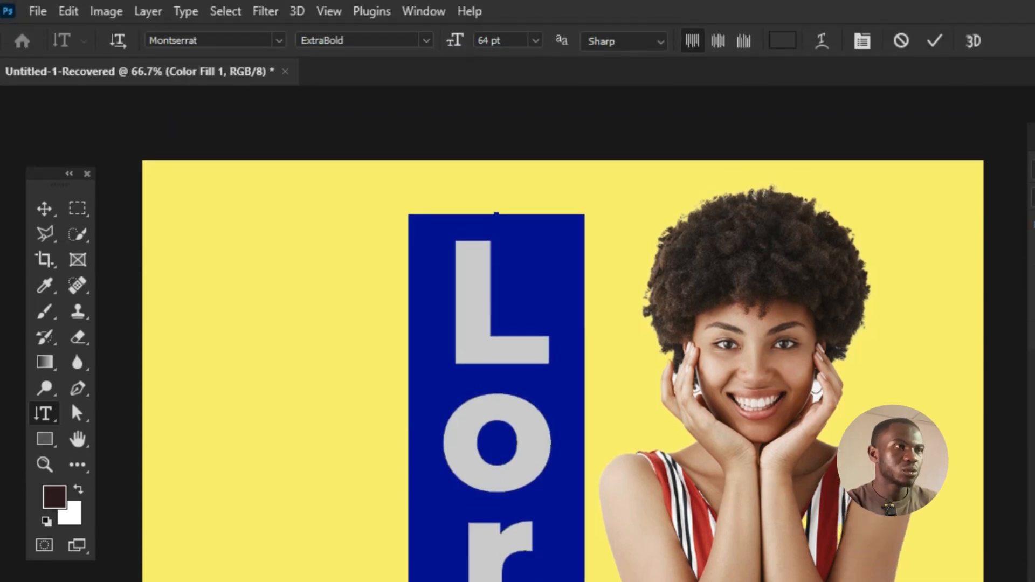
pyautogui.moveTo(150, 40); pyautogui.dragTo(199, 41)
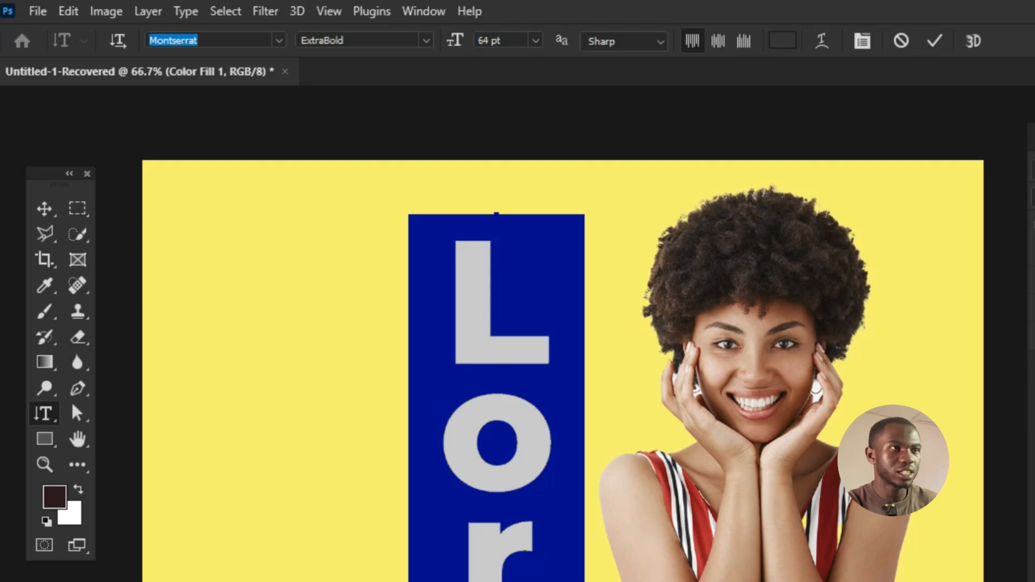
pyautogui.press('Tab')
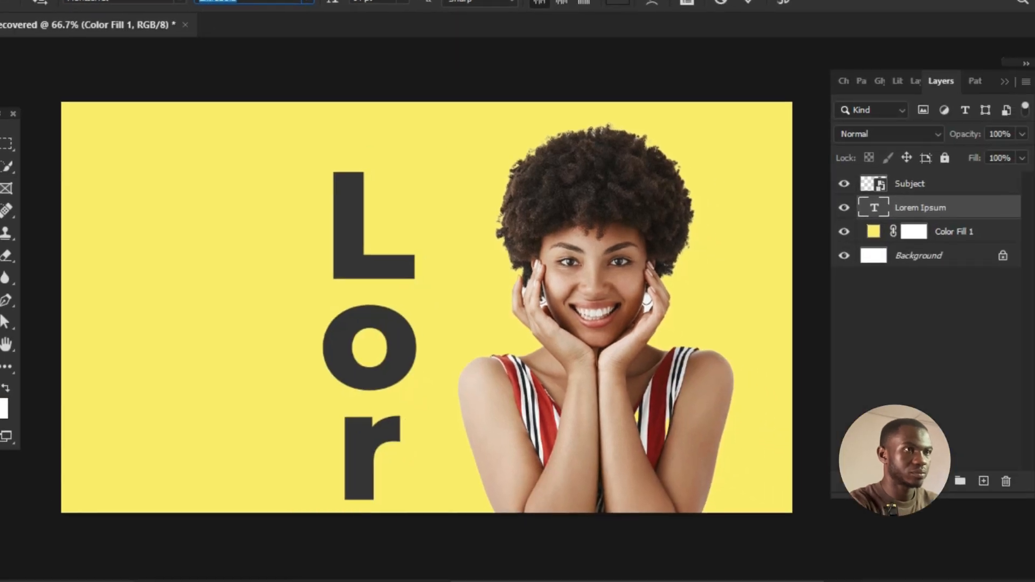
# Replace the vertical placeholder text with COOL and move it up and right, close to the subject
pyautogui.hotkey('ctrl', 'a')
pyautogui.write('Coo')
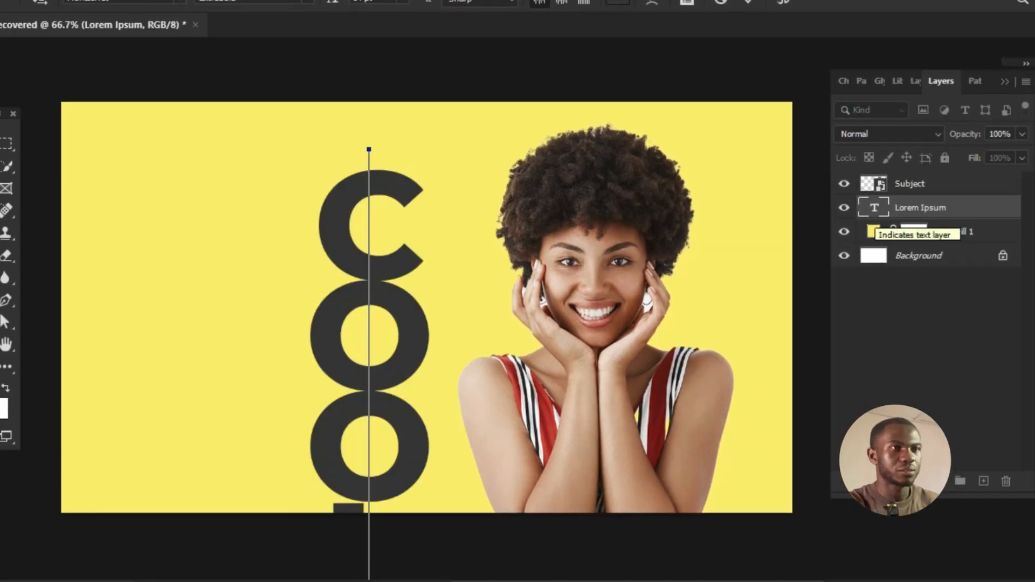
pyautogui.moveTo(372, 334); pyautogui.dragTo(419, 276)
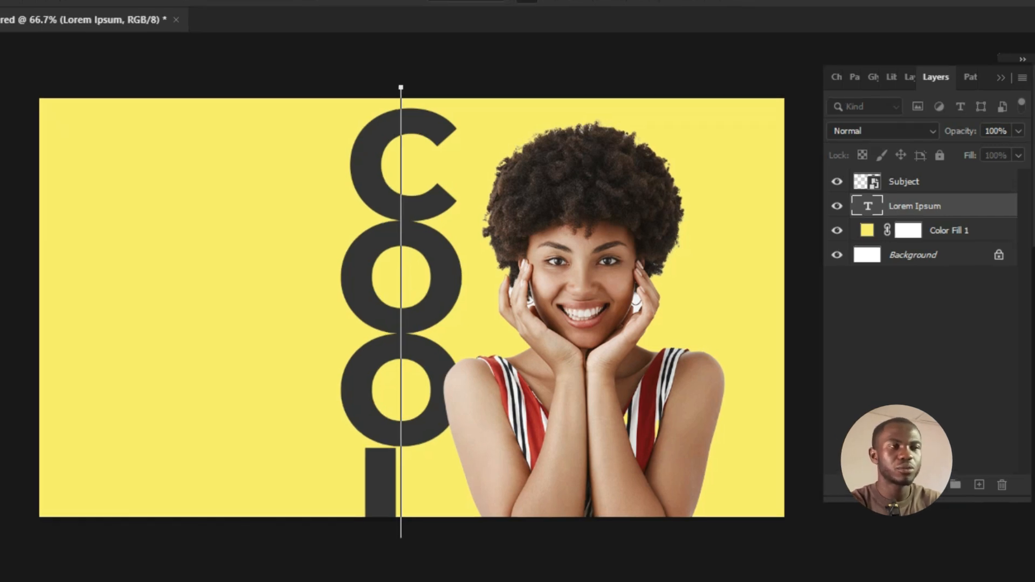
pyautogui.hotkey('ctrl', 'Return')
# Open the character settings for the COOL text and examine how closely its stacked letters meet
pyautogui.doubleClick(874, 208)
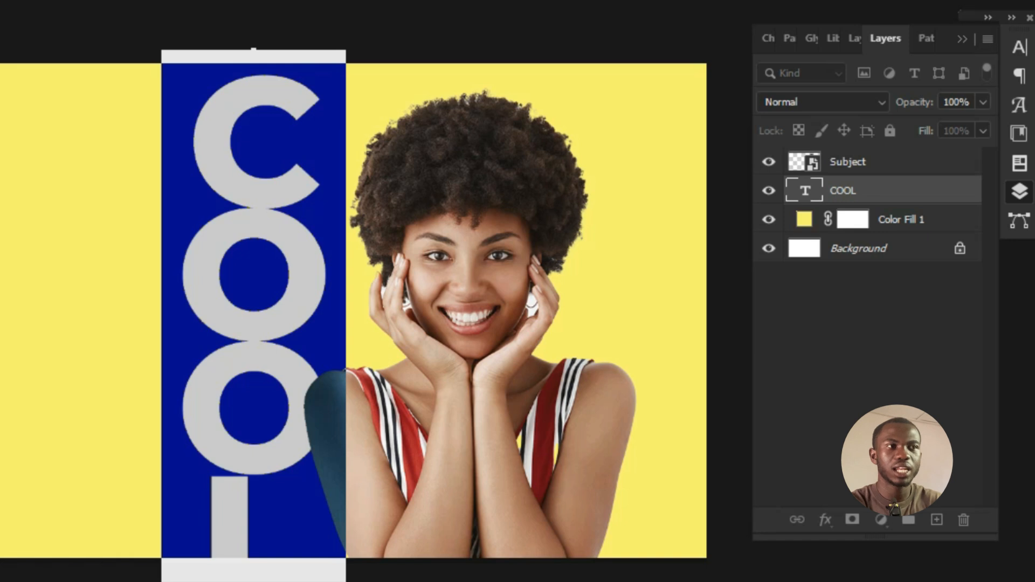
pyautogui.click(1019, 48)
pyautogui.click(906, 120)
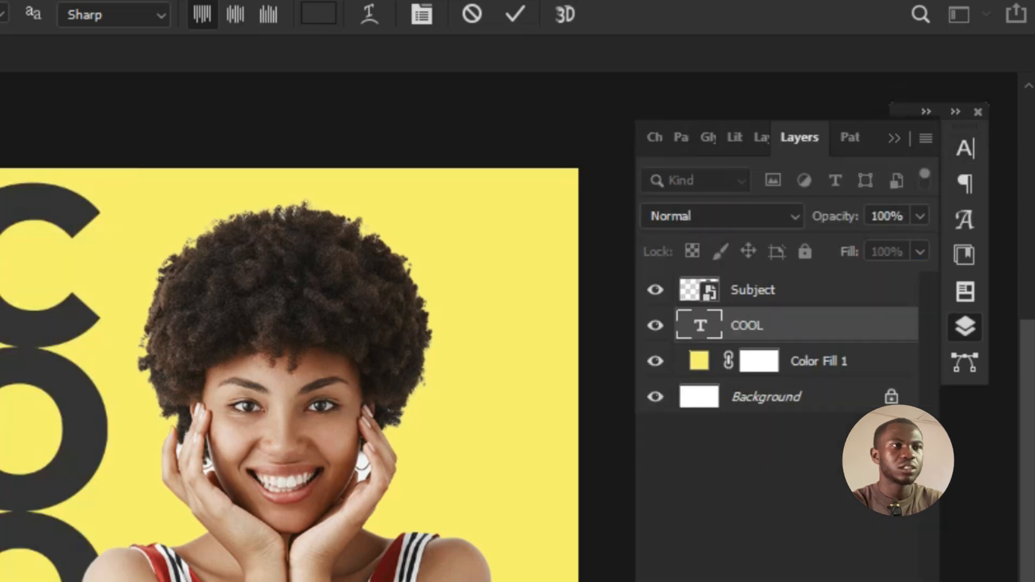
pyautogui.scroll(5, 593, 323)
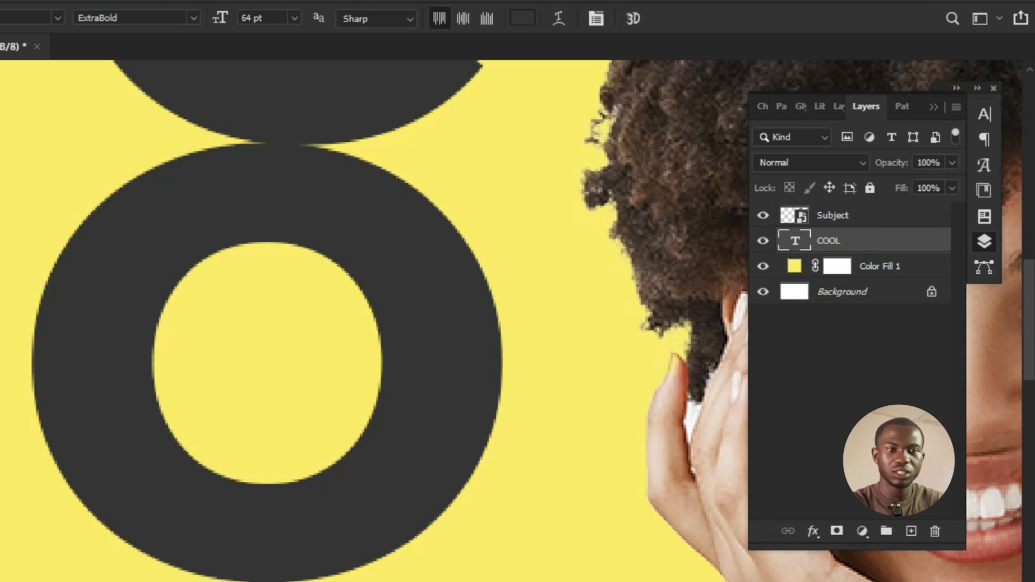
pyautogui.scroll(-3, 284, 130)
pyautogui.scroll(3, 241, 453)
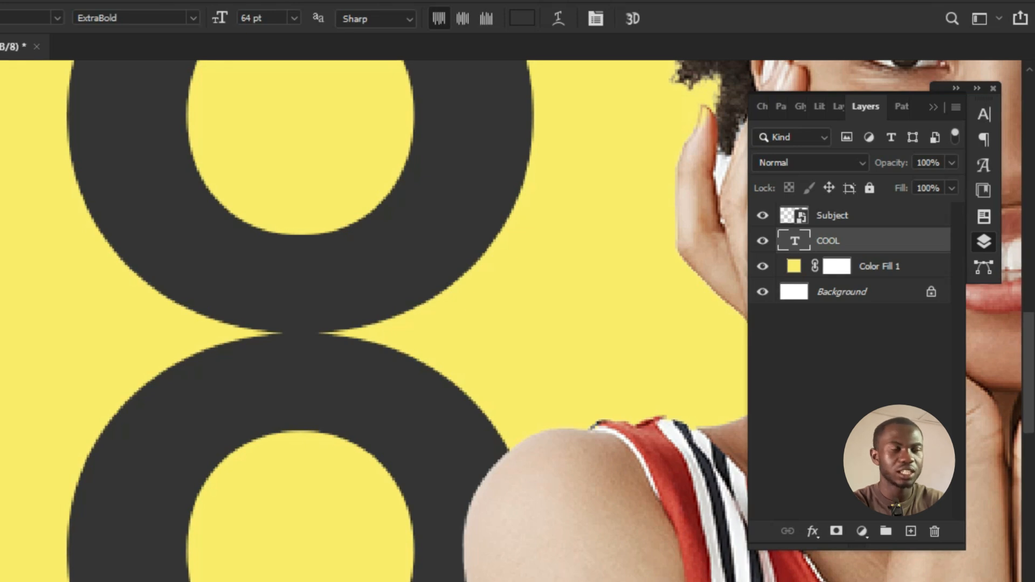
pyautogui.scroll(-4, 318, 227)
pyautogui.scroll(4, 278, 571)
pyautogui.scroll(-2, 323, 545)
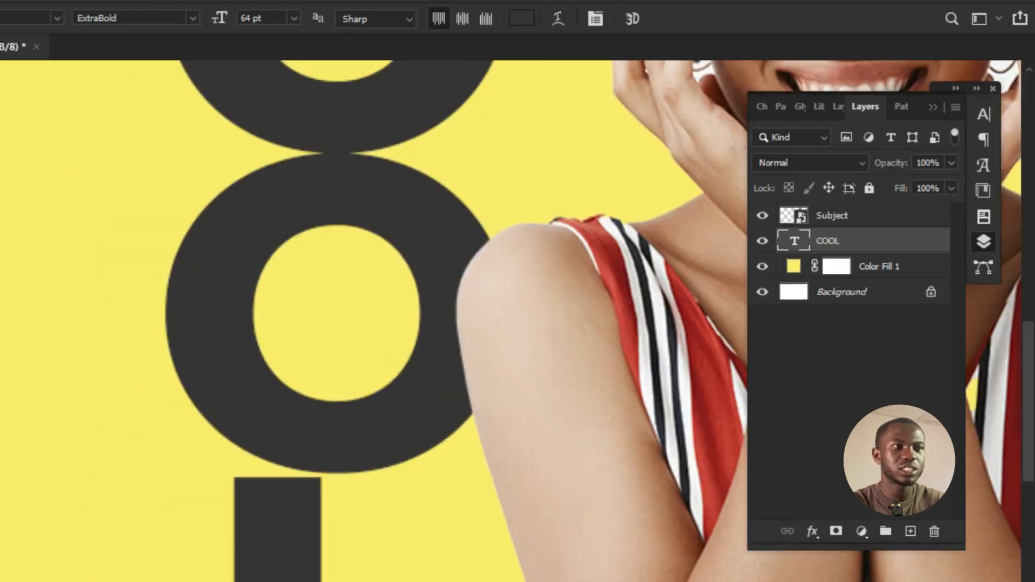
pyautogui.scroll(-1, 321, 566)
pyautogui.scroll(-3, 323, 362)
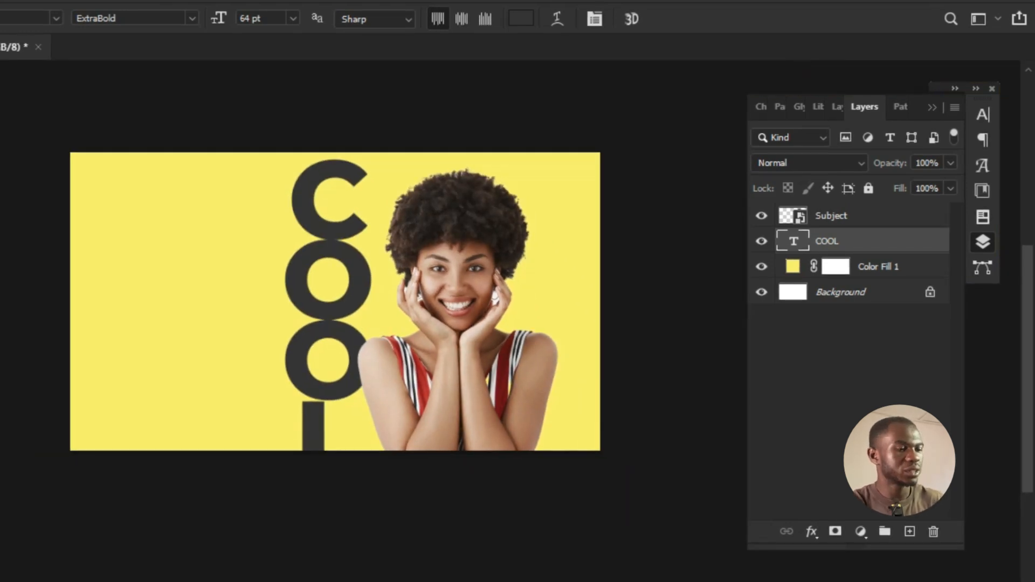
# Free-transform the COOL text and move it right so it sits partly behind the subject
pyautogui.hotkey('ctrl', 't')
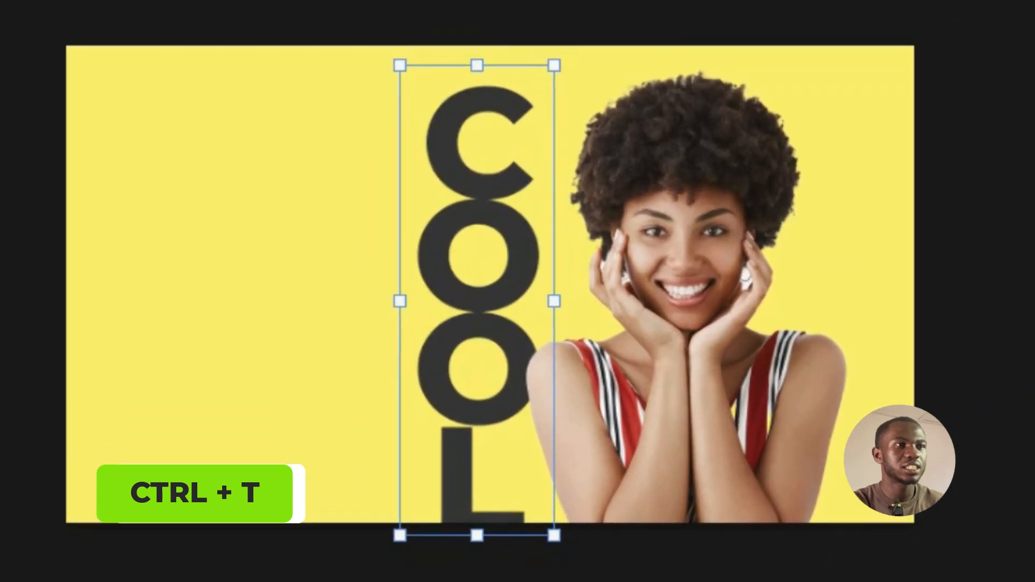
pyautogui.moveTo(482, 189); pyautogui.dragTo(551, 189)
pyautogui.moveTo(631, 164); pyautogui.dragTo(665, 165)
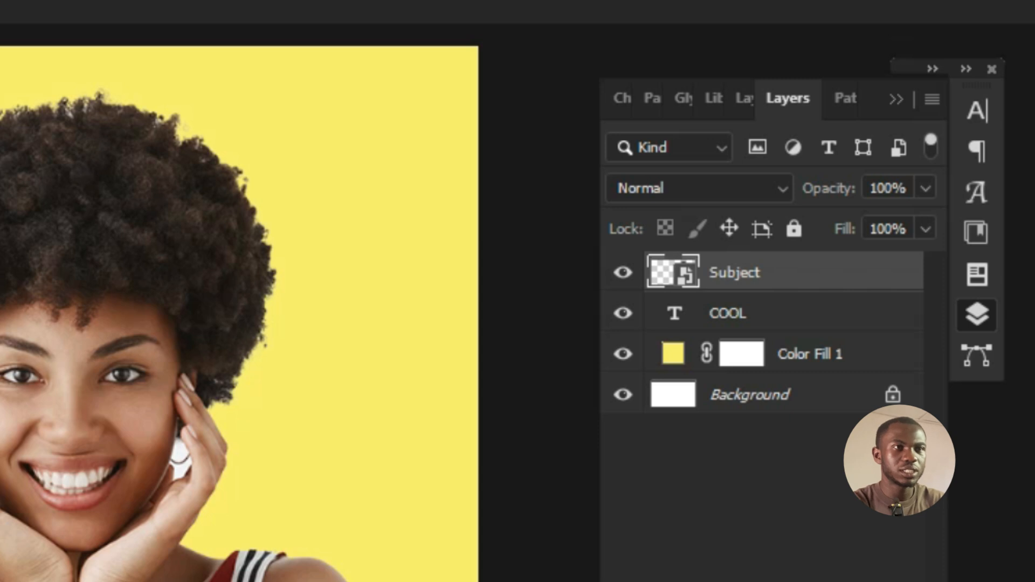
# Lower the Subject layer's opacity to 38% and nudge the COOL text so it overlaps the left half of her face
pyautogui.click(926, 189)
pyautogui.moveTo(926, 221); pyautogui.dragTo(842, 220)
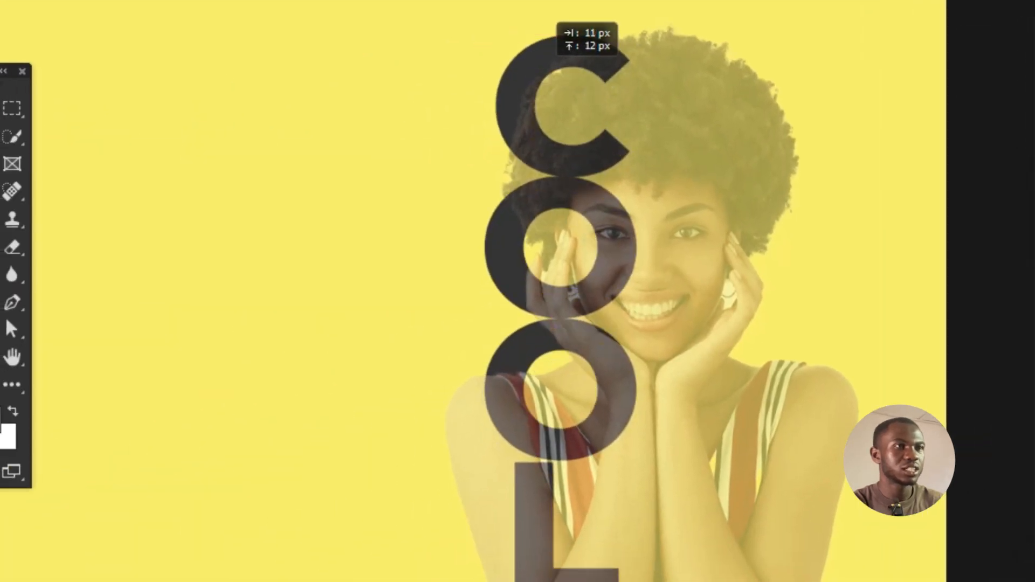
pyautogui.moveTo(542, 72); pyautogui.dragTo(546, 64)
pyautogui.hotkey('ctrl', '-')
pyautogui.hotkey('ctrl', '+')
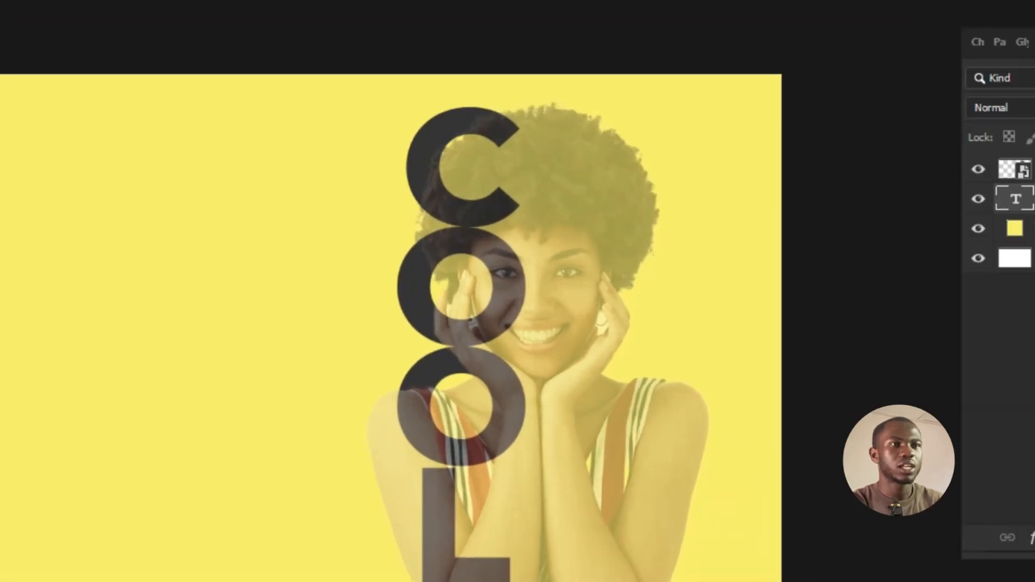
# Restore the Subject layer's opacity to 100%
pyautogui.click(803, 208)
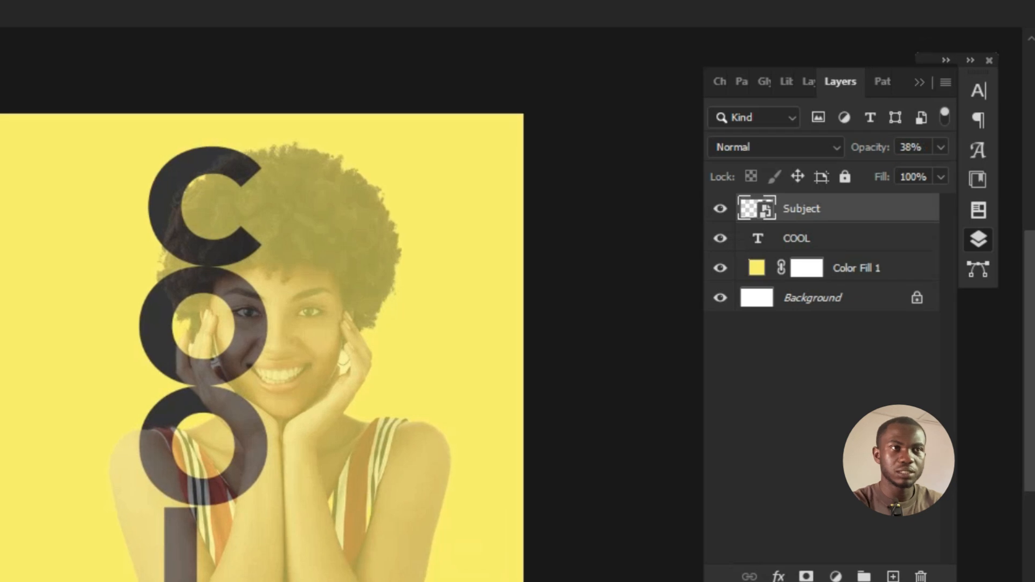
pyautogui.click(941, 147)
pyautogui.moveTo(881, 171); pyautogui.dragTo(942, 172)
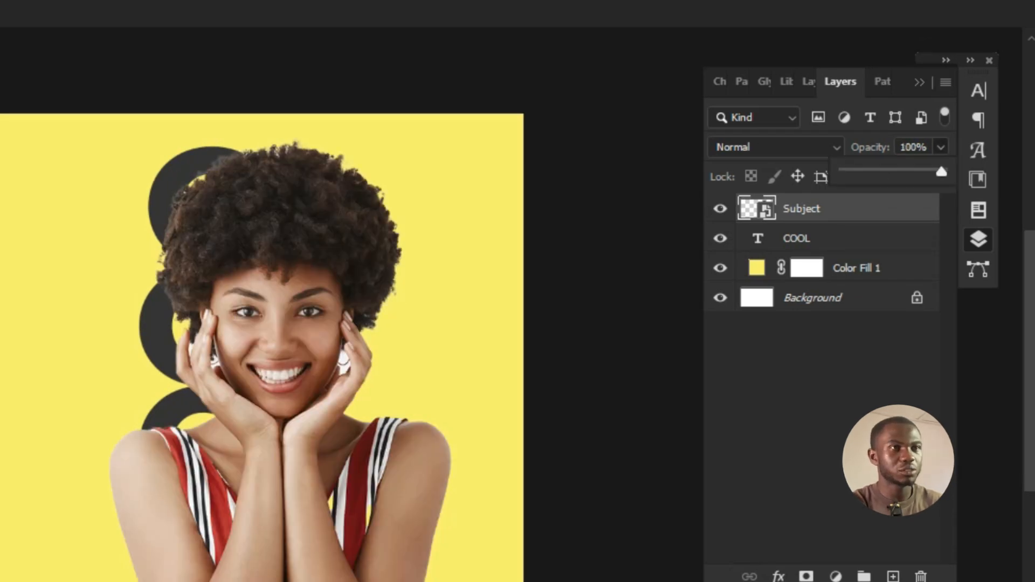
pyautogui.press('Return')
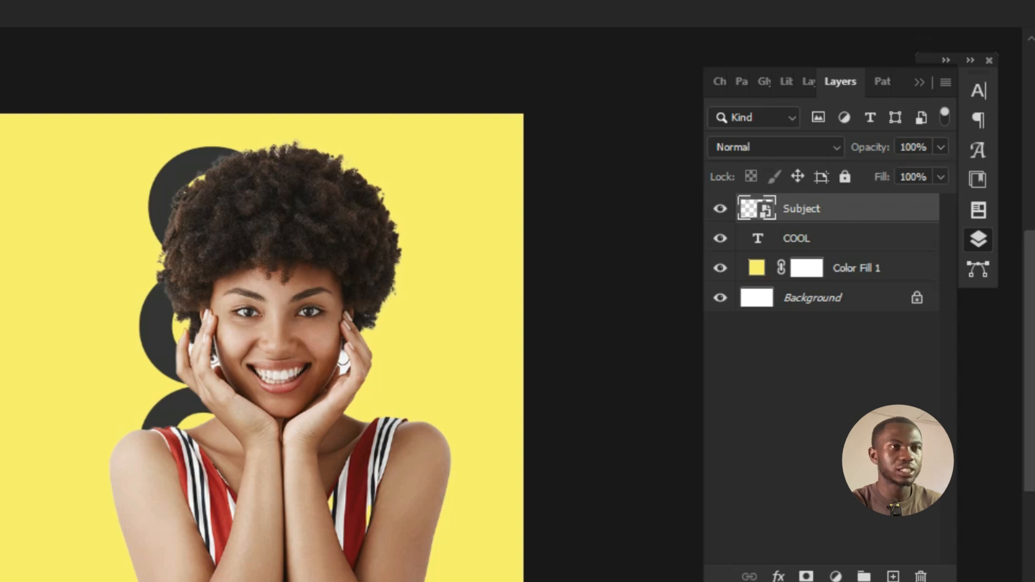
# Clip the Subject layer to the COOL text with a clipping mask and duplicate the Subject layer
pyautogui.rightClick(884, 209)
pyautogui.click(669, 432)
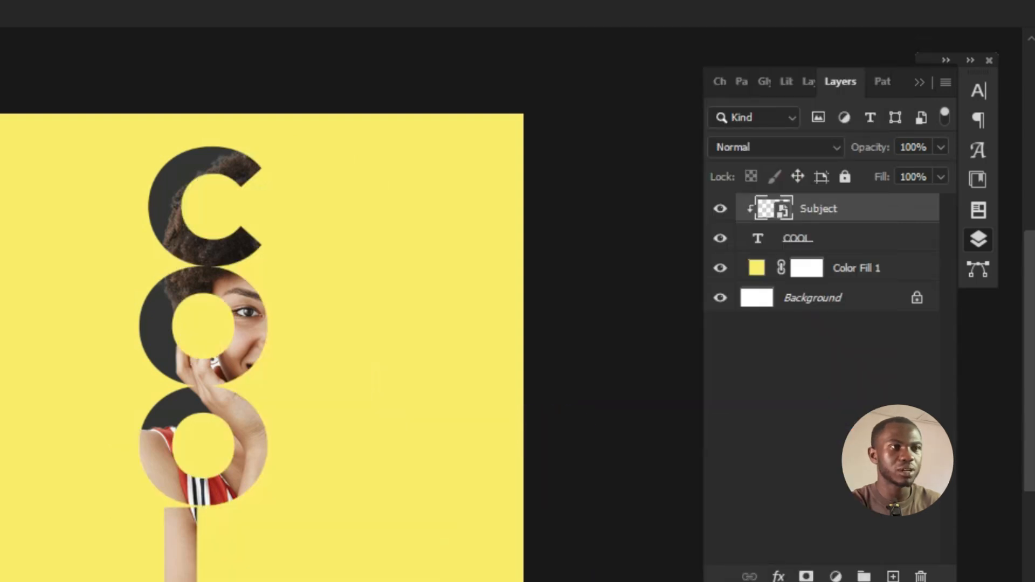
pyautogui.hotkey('ctrl', 'j')
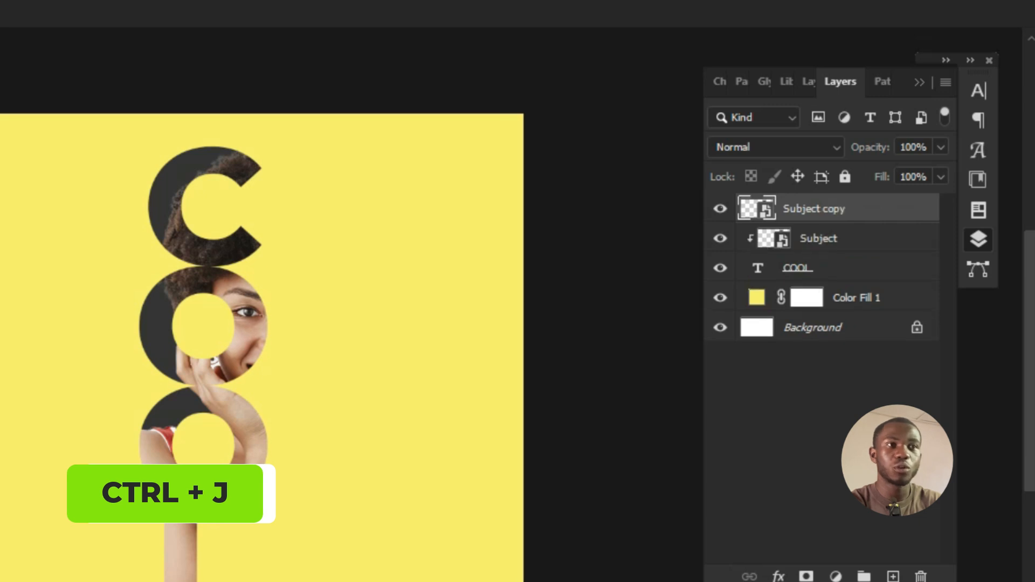
# Duplicate the COOL text layer above the Subject copy and set the duplicate's fill to 0%
pyautogui.click(857, 268)
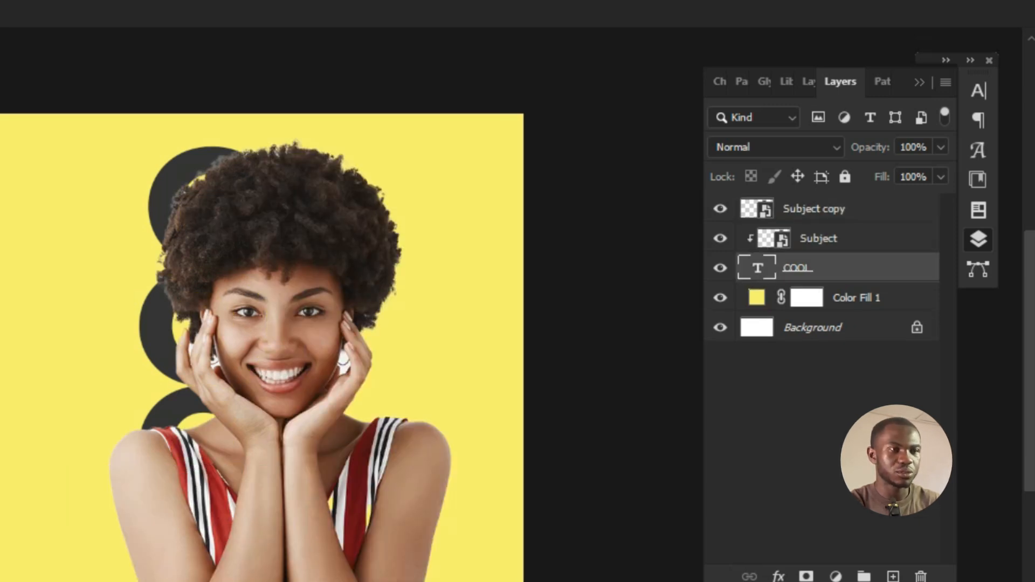
pyautogui.moveTo(857, 268); pyautogui.dragTo(858, 209)
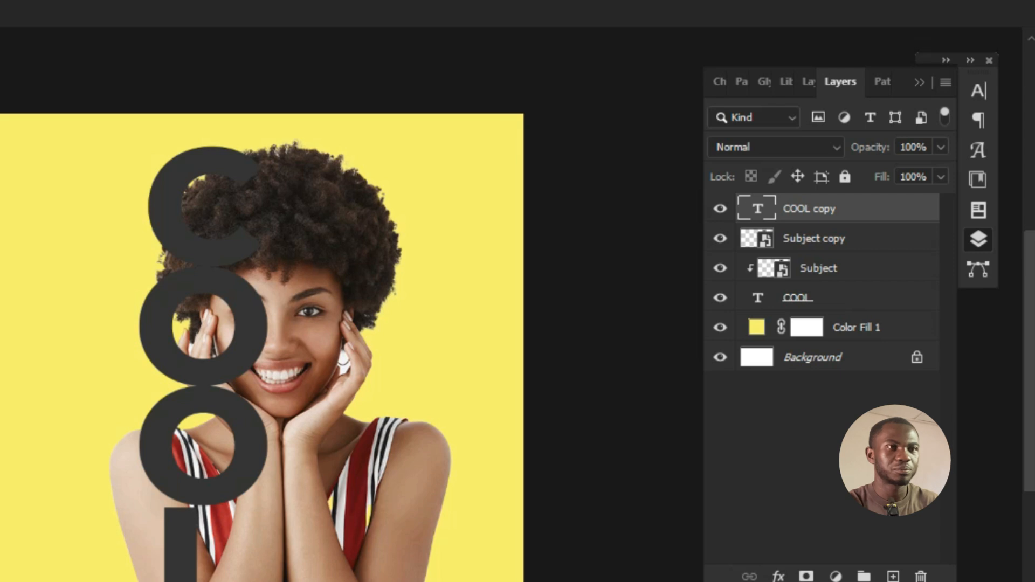
pyautogui.moveTo(941, 176); pyautogui.dragTo(845, 201)
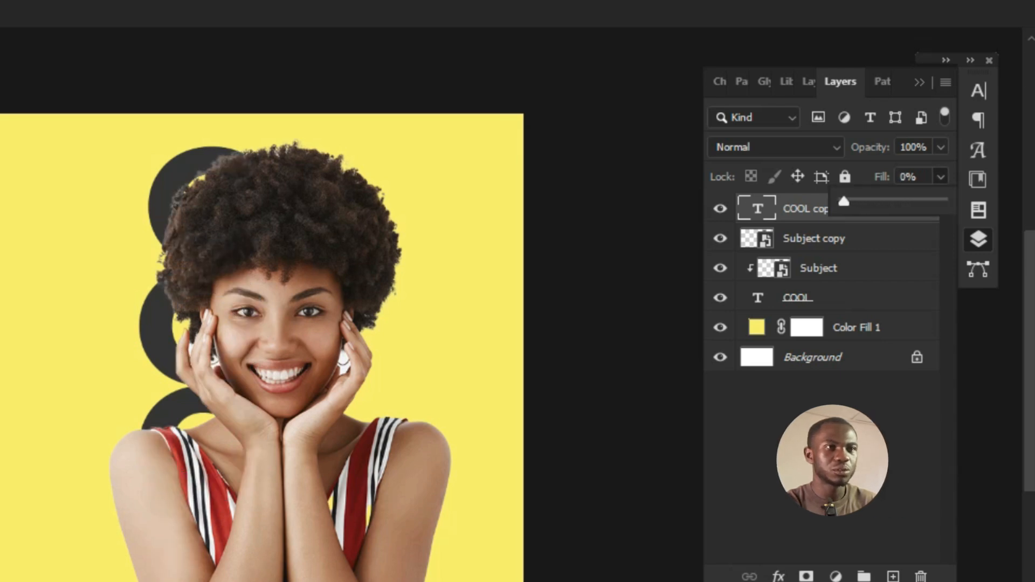
# Add a white stroke of 5 px, positioned at Center, to the COOL copy layer
pyautogui.click(778, 576)
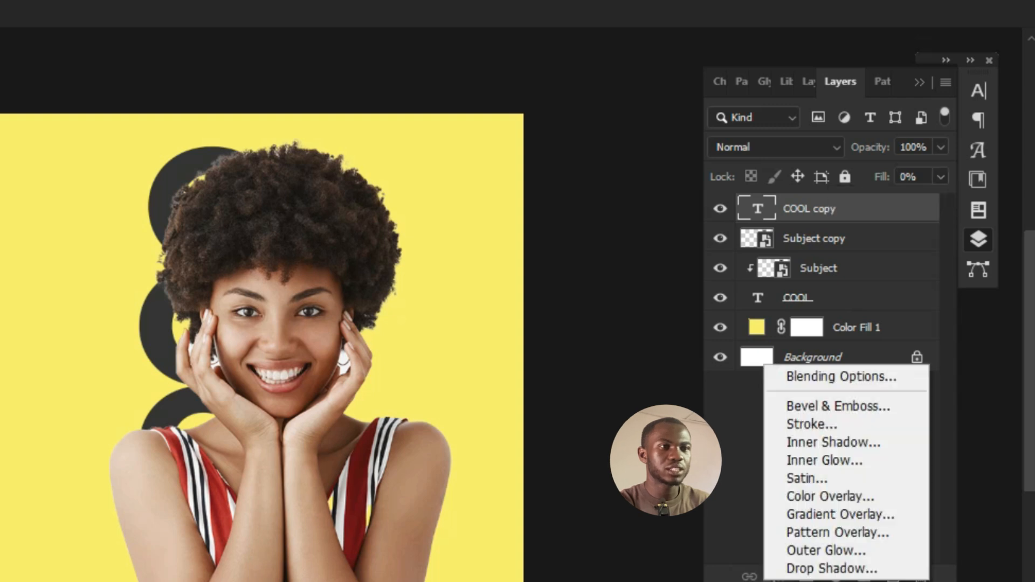
pyautogui.click(812, 424)
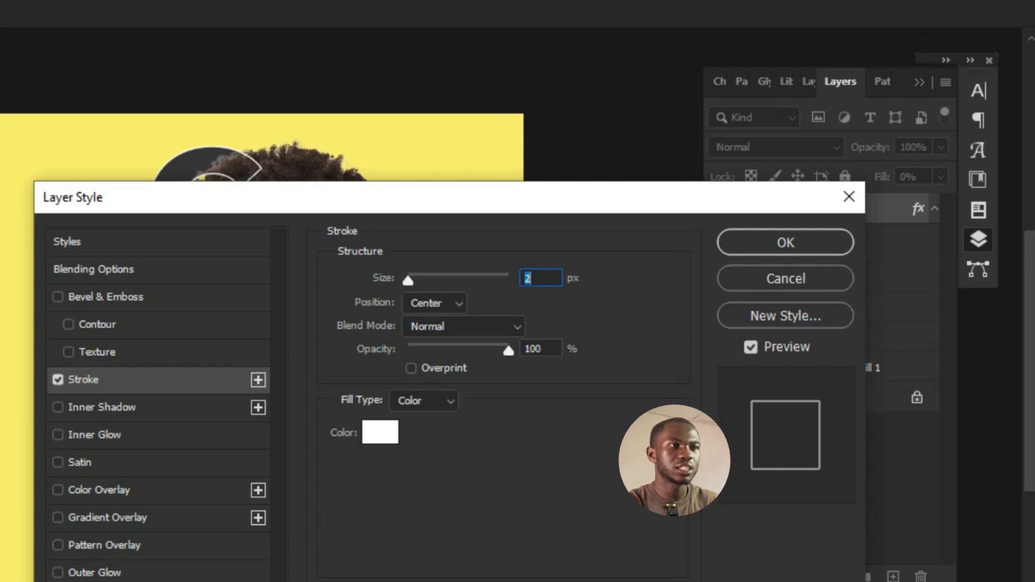
pyautogui.moveTo(426, 208); pyautogui.dragTo(686, 190)
pyautogui.write('2')
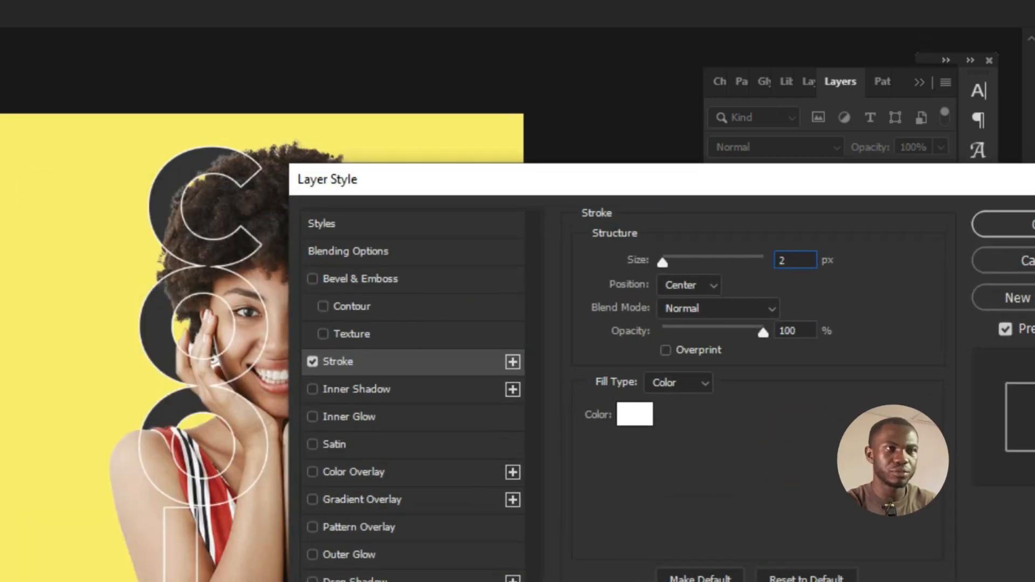
pyautogui.press('Up')
pyautogui.press('Up')
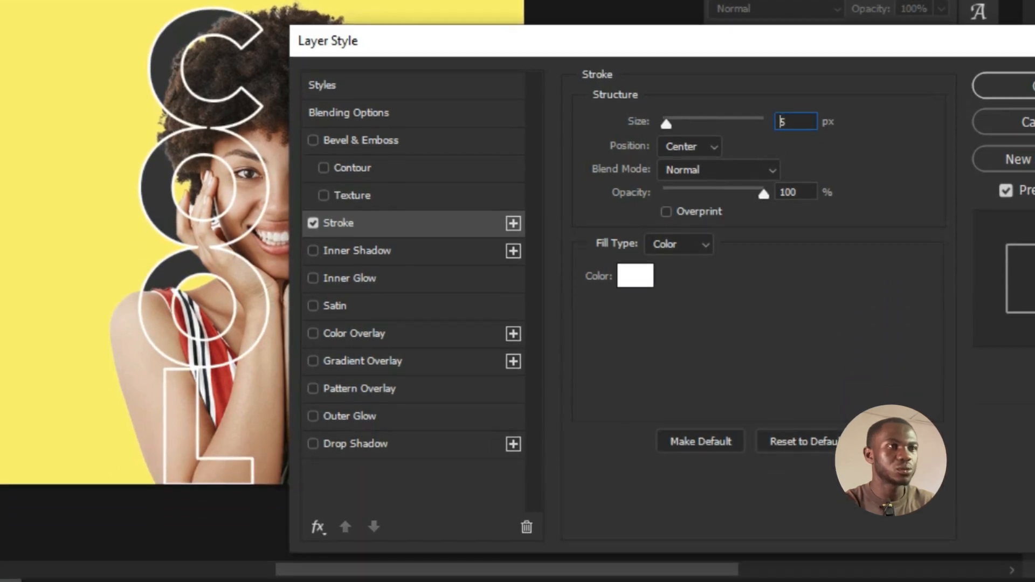
pyautogui.press('Up')
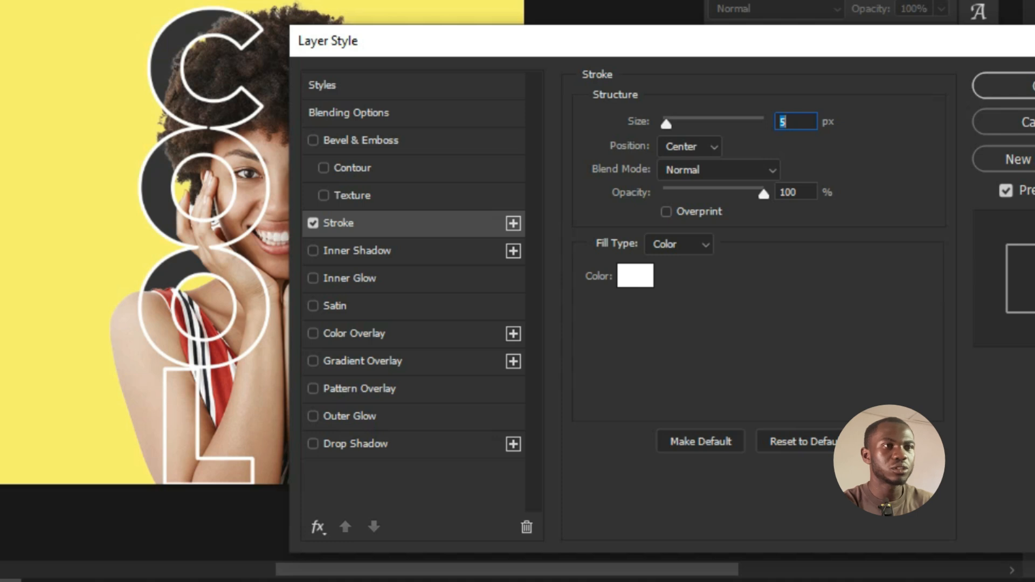
pyautogui.click(689, 147)
pyautogui.click(679, 197)
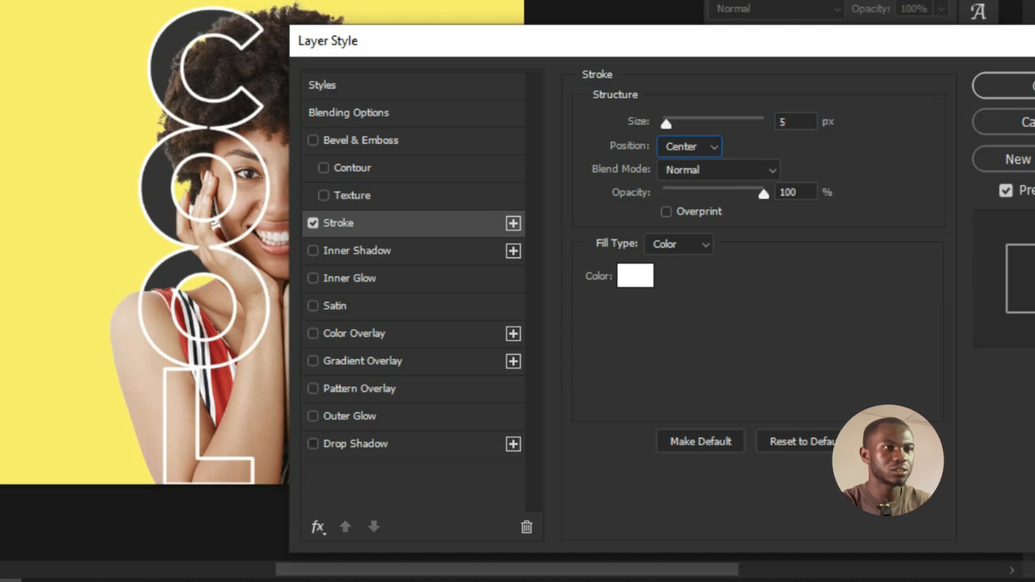
# Add a black (000000) drop shadow to the COOL copy with 81% opacity, 6% spread and 38 px size
pyautogui.click(356, 444)
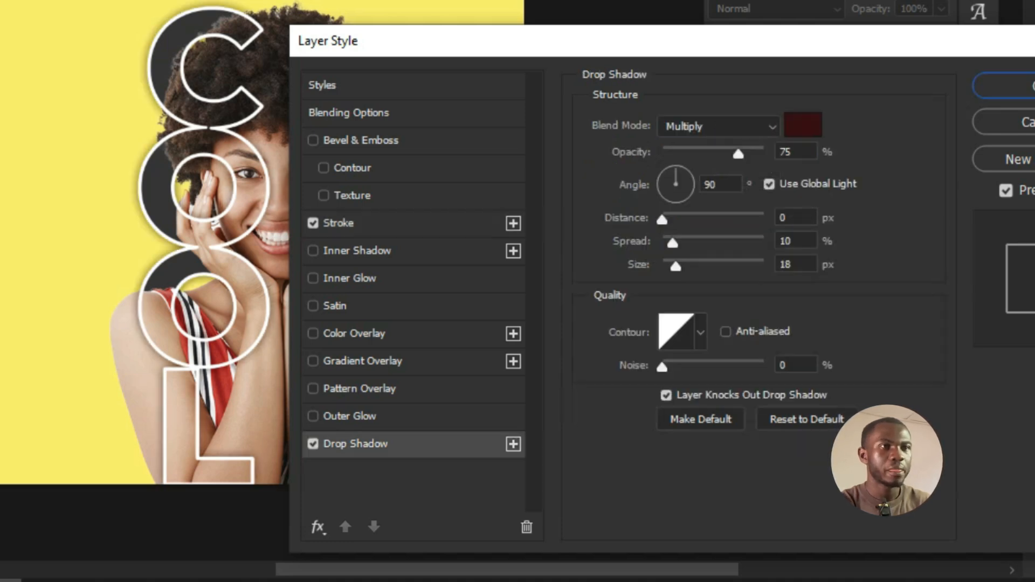
pyautogui.click(803, 125)
pyautogui.moveTo(159, 473); pyautogui.dragTo(152, 482)
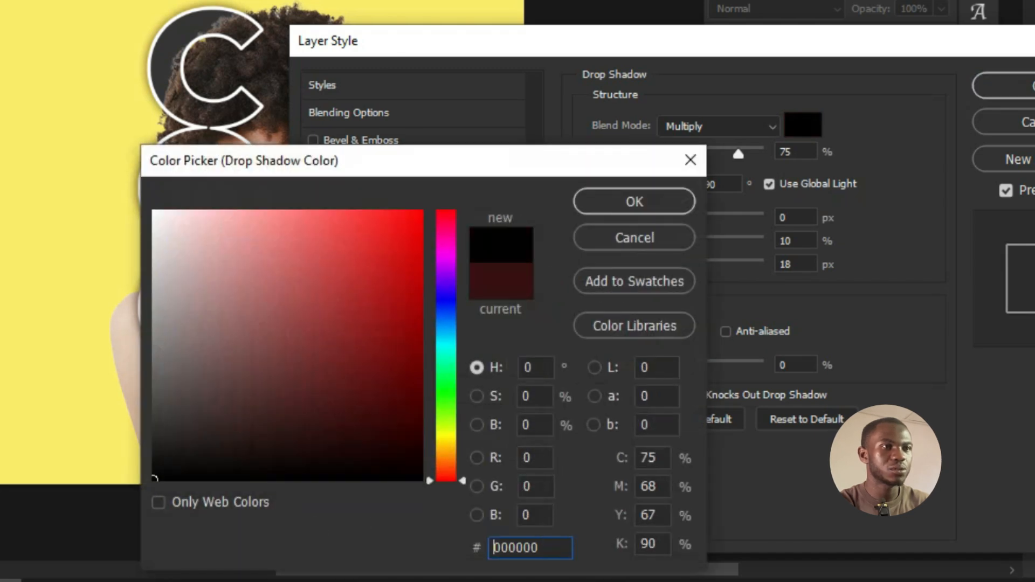
pyautogui.press('Return')
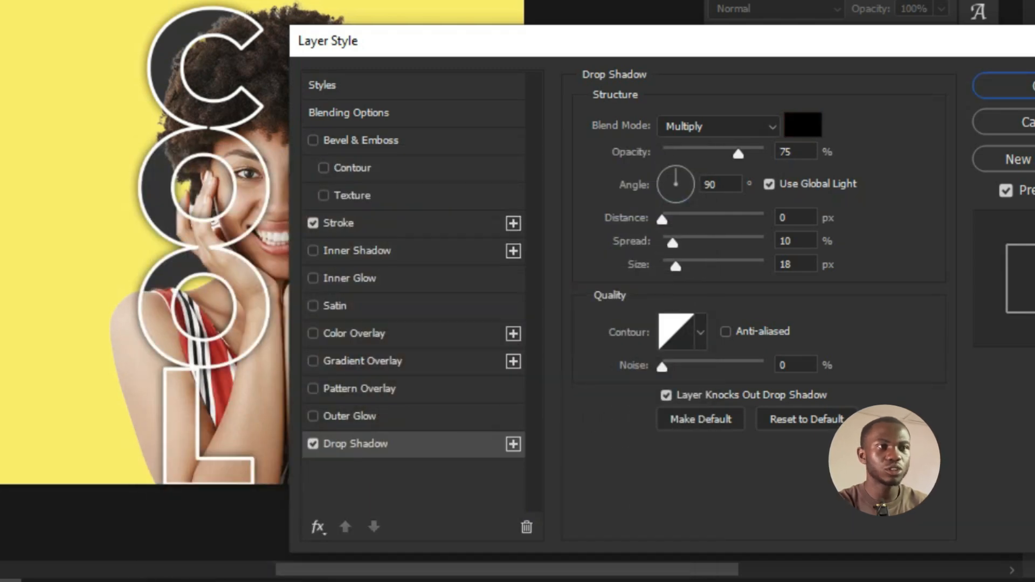
pyautogui.moveTo(675, 266); pyautogui.dragTo(669, 243)
pyautogui.moveTo(739, 155); pyautogui.dragTo(745, 154)
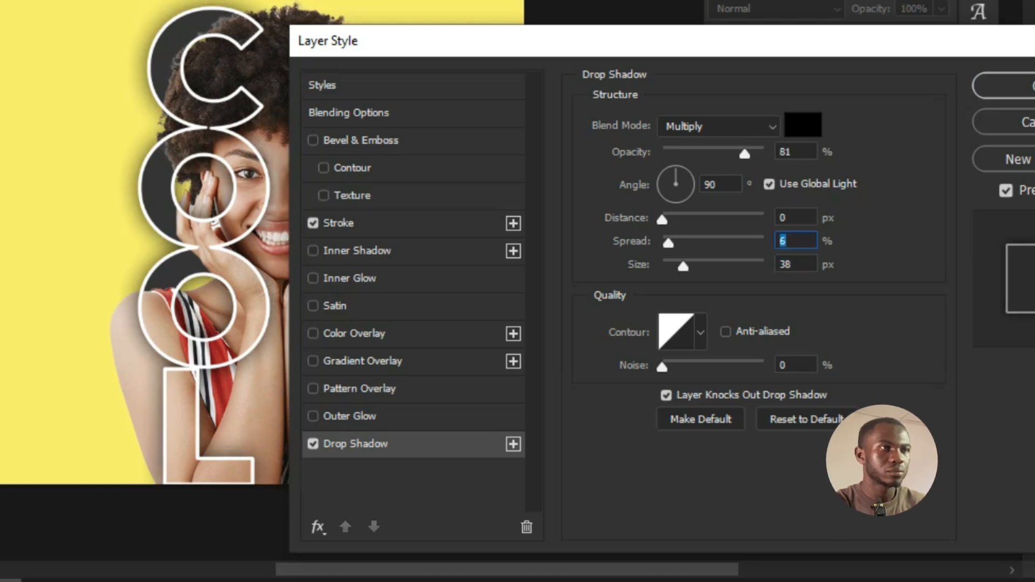
# Apply the COOL copy's layer style and add a layer mask to the Subject copy layer
pyautogui.press('Return')
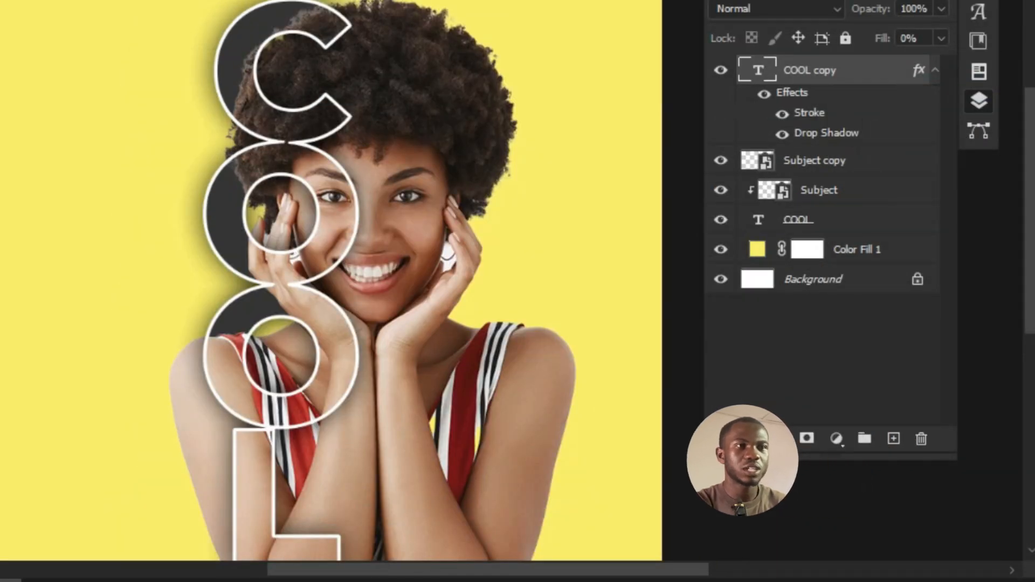
pyautogui.click(820, 162)
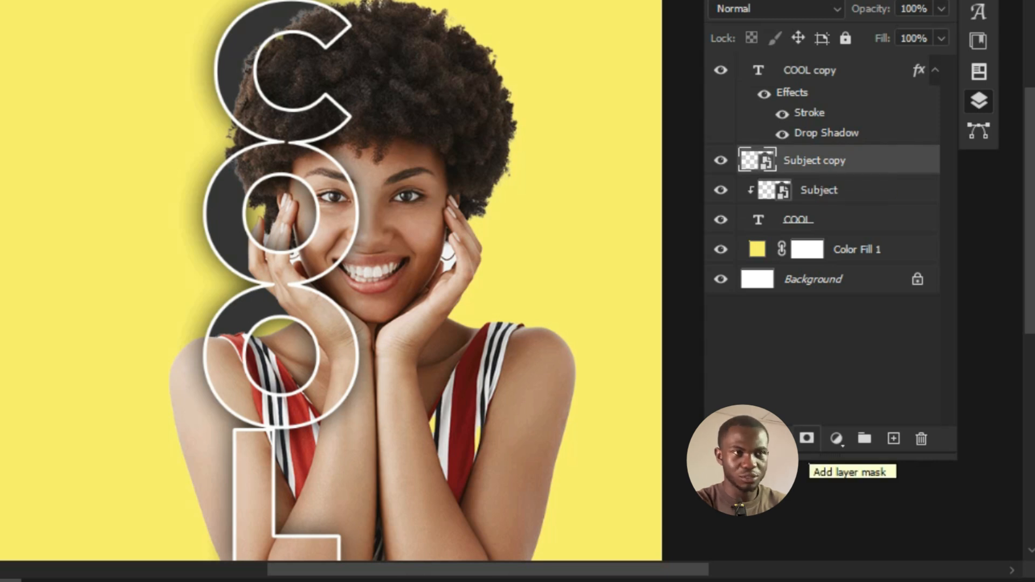
pyautogui.click(807, 438)
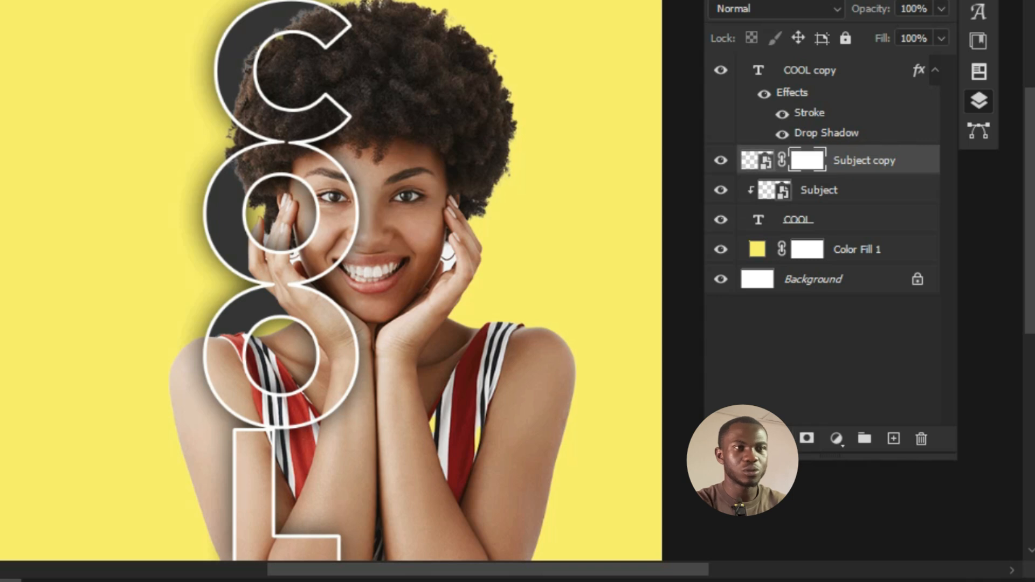
# With a smaller black Brush, paint on the Subject copy's mask to hide the woman inside the counters of both O letters
pyautogui.press('b')
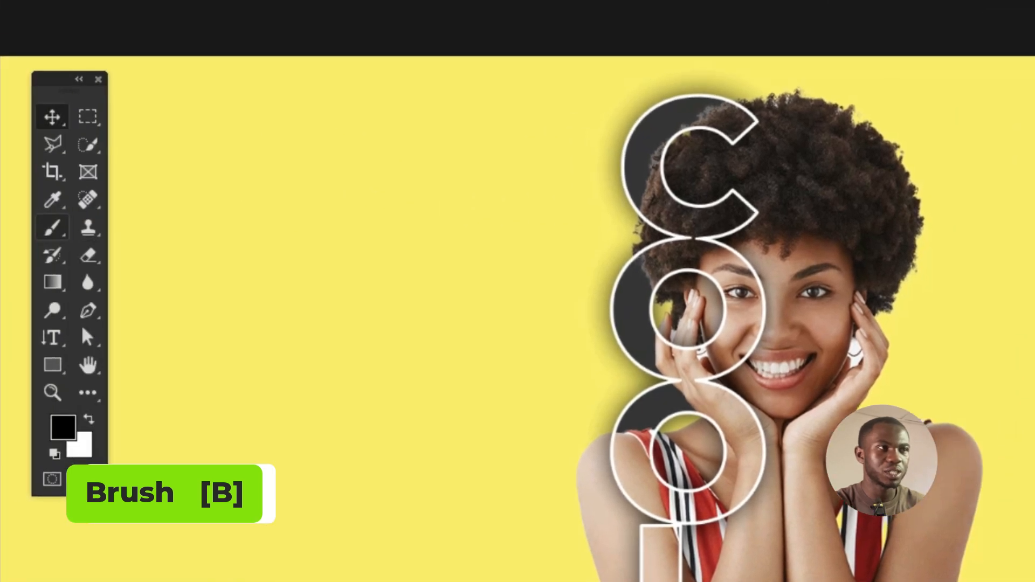
pyautogui.rightClick(52, 227)
pyautogui.click(142, 228)
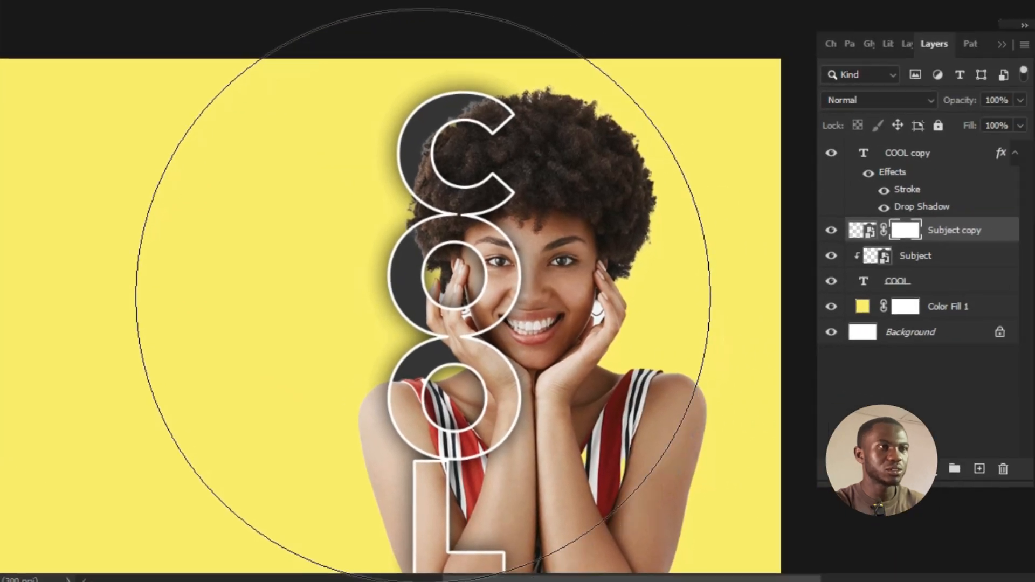
pyautogui.rightClick(656, 333)
pyautogui.moveTo(624, 305)
pyautogui.mouseDown()
pyautogui.moveTo(553, 306)
pyautogui.moveTo(568, 305)
pyautogui.mouseUp()
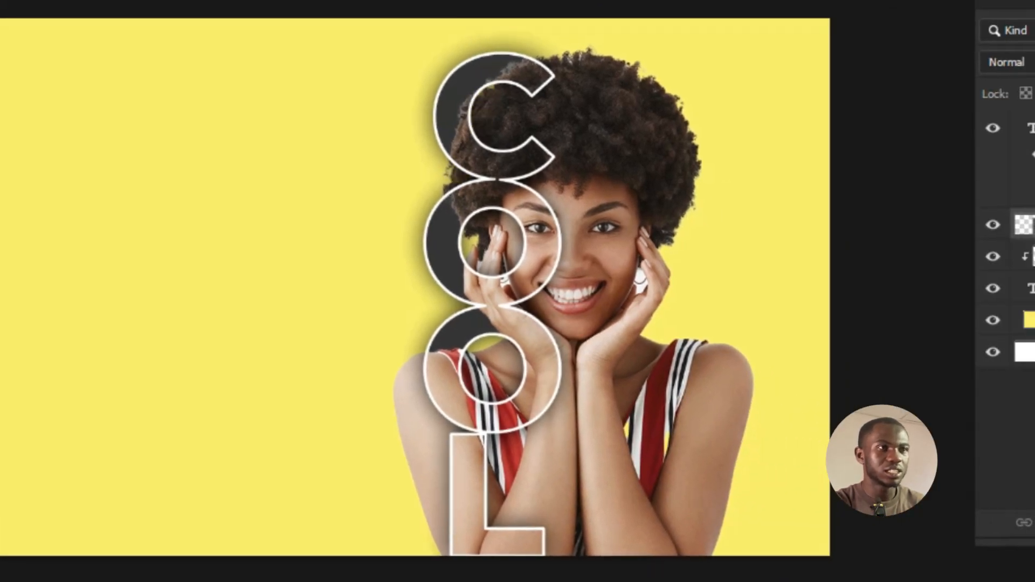
pyautogui.scroll(2, 515, 246)
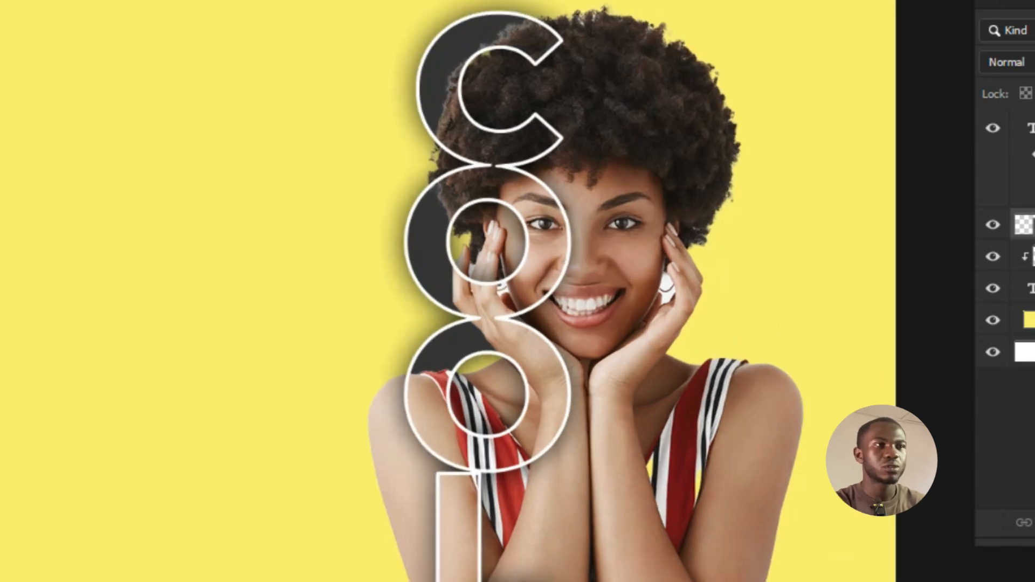
pyautogui.moveTo(488, 229)
pyautogui.mouseDown()
pyautogui.moveTo(486, 256)
pyautogui.moveTo(477, 232)
pyautogui.mouseUp()
pyautogui.moveTo(485, 380)
pyautogui.mouseDown()
pyautogui.moveTo(483, 402)
pyautogui.moveTo(496, 404)
pyautogui.mouseUp()
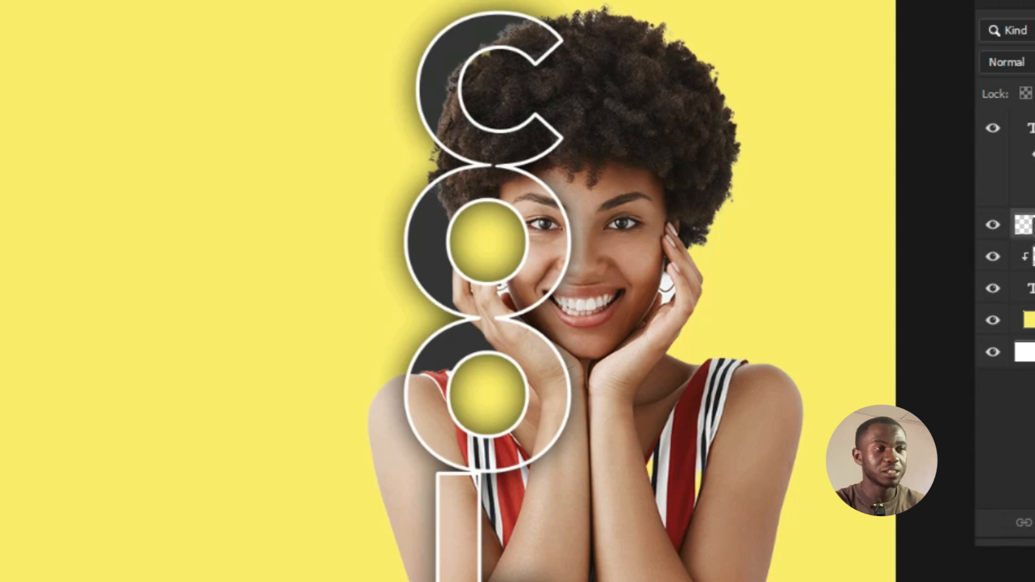
# Mask out the woman's hair that sticks out beyond the outer edge where the C meets the first O
pyautogui.moveTo(433, 144)
pyautogui.mouseDown()
pyautogui.moveTo(438, 168)
pyautogui.moveTo(462, 165)
pyautogui.mouseUp()
pyautogui.scroll(3, 457, 163)
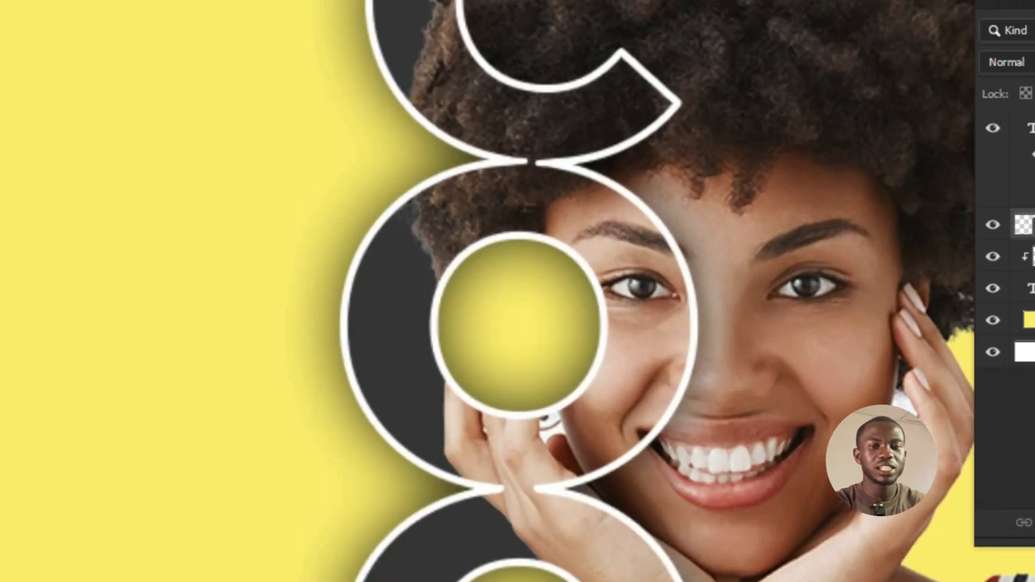
pyautogui.scroll(3, 540, 199)
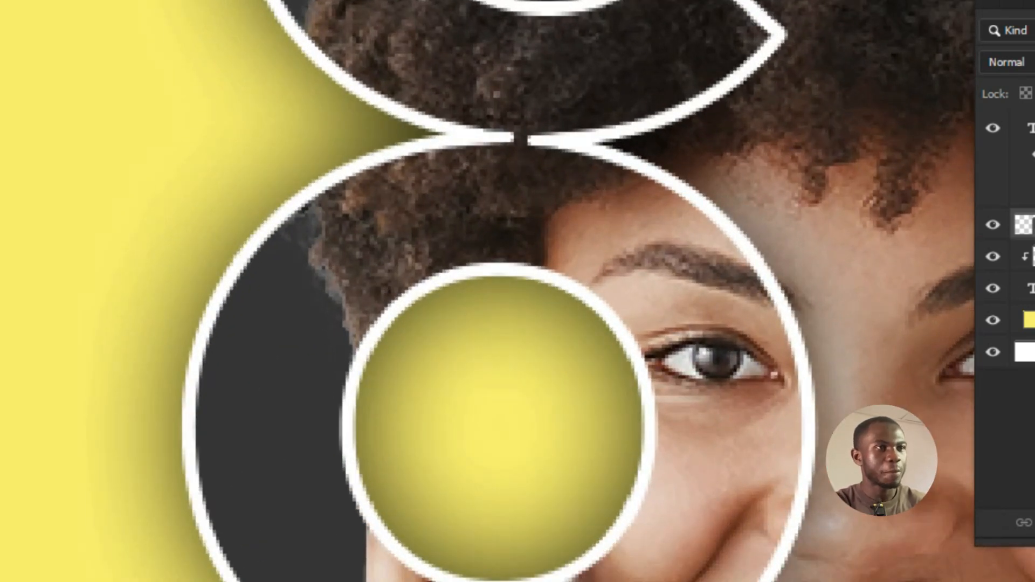
pyautogui.click(322, 275)
pyautogui.moveTo(341, 306); pyautogui.dragTo(351, 352)
pyautogui.scroll(-2, 477, 91)
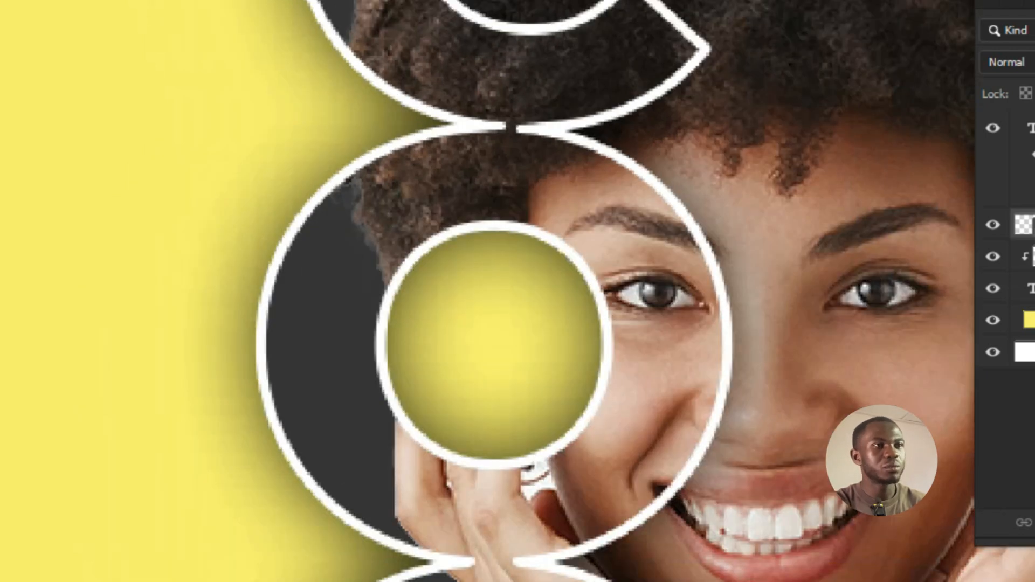
pyautogui.scroll(-2, 568, 92)
pyautogui.scroll(3, 573, 137)
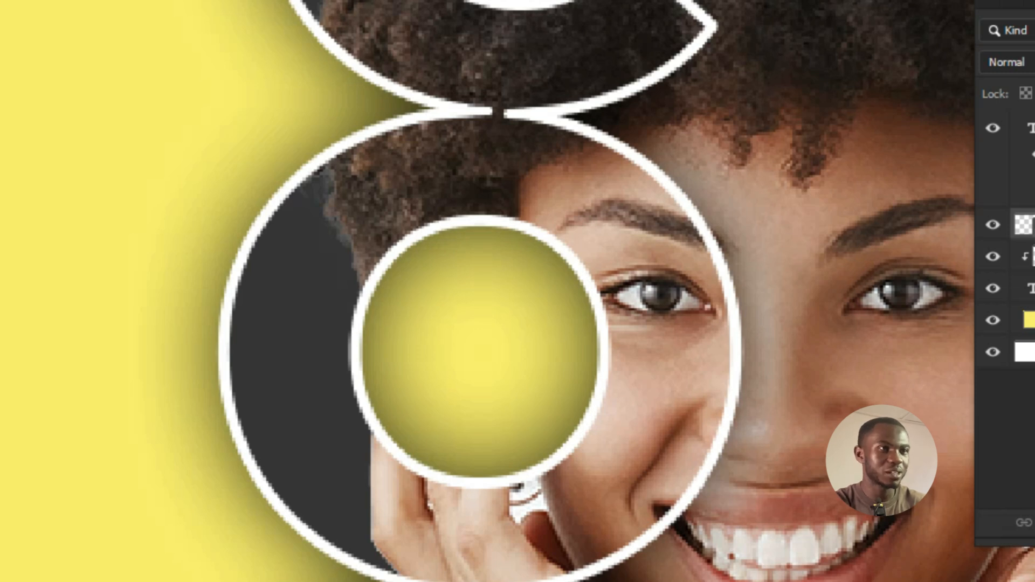
pyautogui.scroll(-3, 652, 6)
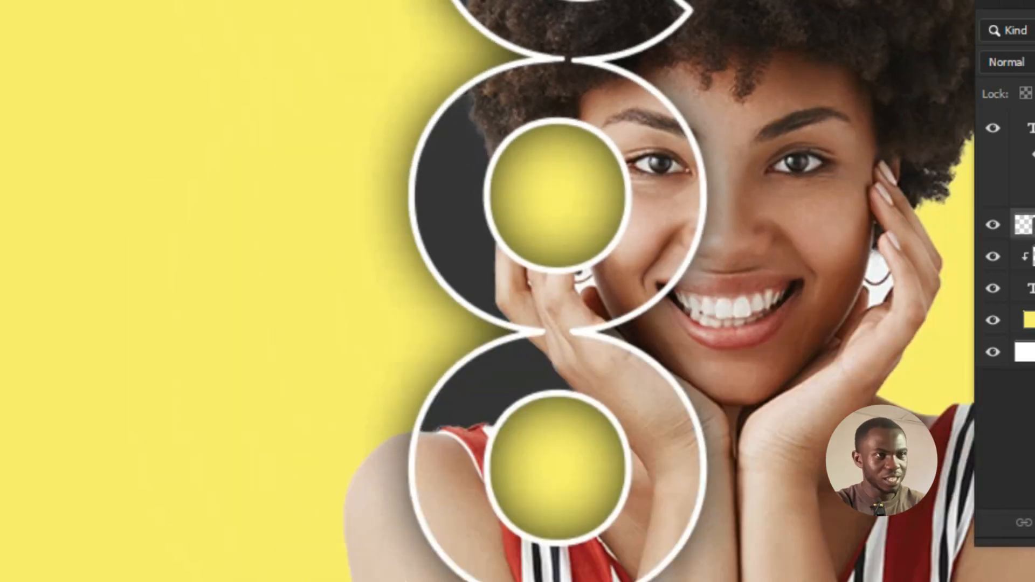
# Mask out the woman's shoulder and arm that extend beyond the outer side of the second O and the L
pyautogui.scroll(-2, 572, 143)
pyautogui.scroll(5, 562, 456)
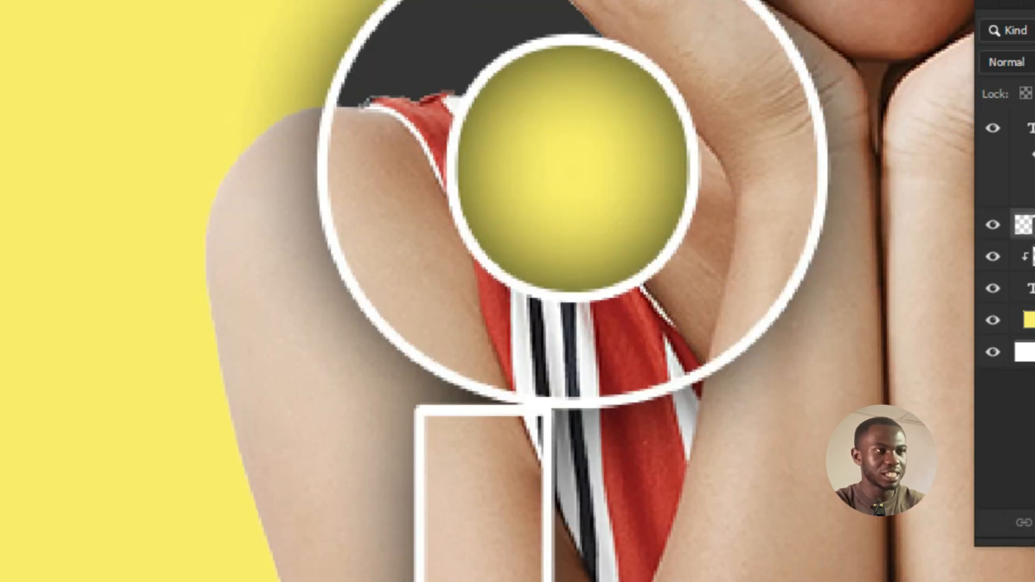
pyautogui.scroll(-3, 399, 234)
pyautogui.moveTo(295, 186)
pyautogui.mouseDown()
pyautogui.moveTo(338, 372)
pyautogui.moveTo(373, 316)
pyautogui.mouseUp()
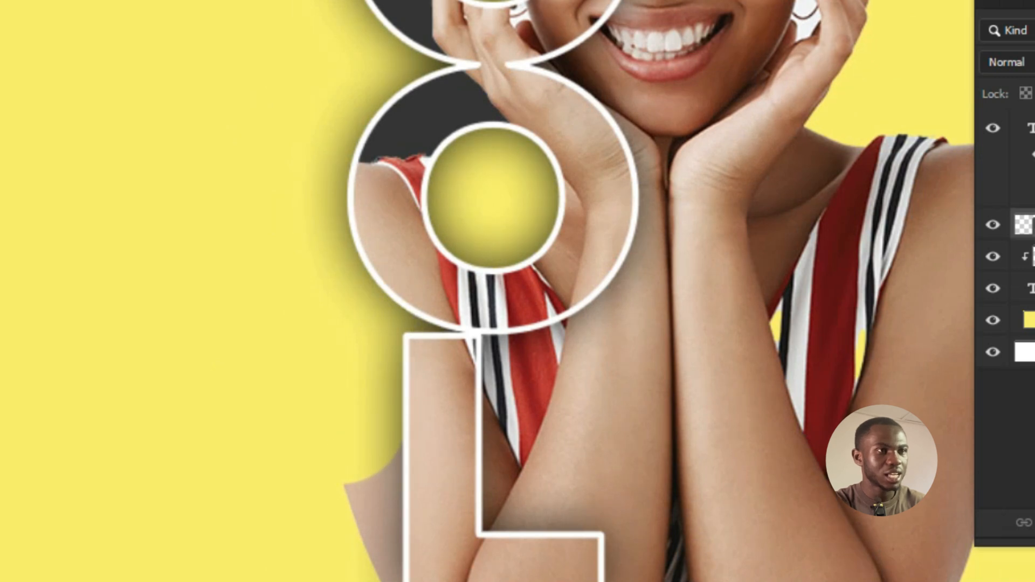
pyautogui.moveTo(388, 459); pyautogui.dragTo(372, 578)
pyautogui.scroll(-4, 478, 502)
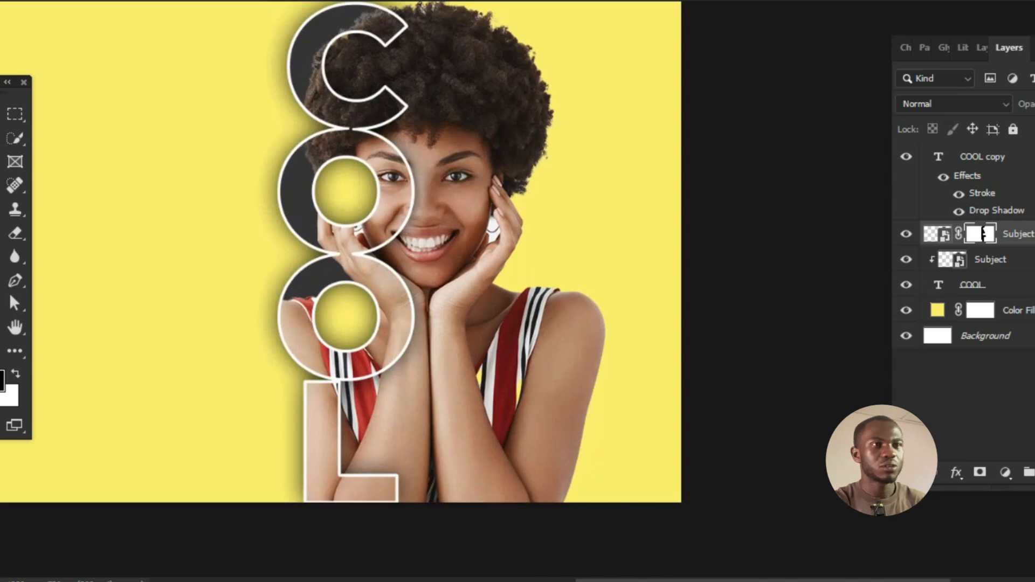
# Hide and show the COOL copy's drop shadow to compare the artwork with and without it
pyautogui.click(960, 212)
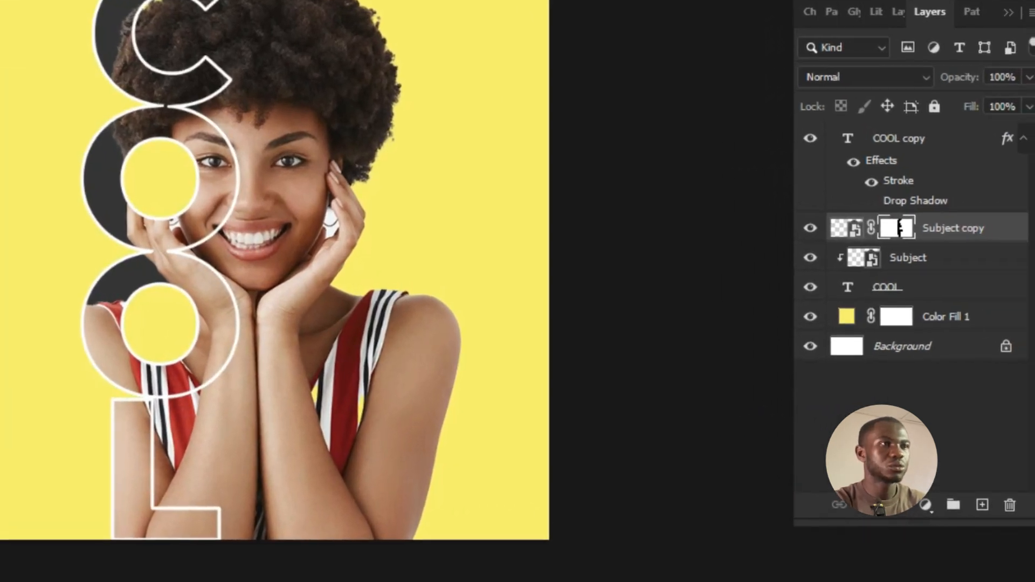
pyautogui.hotkey('ctrl', '-')
pyautogui.hotkey('ctrl', '-')
pyautogui.hotkey('ctrl', '+')
pyautogui.hotkey('ctrl', '+')
pyautogui.click(841, 198)
# Lower the opacity of the COOL copy's drop shadow and slightly reduce its size
pyautogui.click(870, 132)
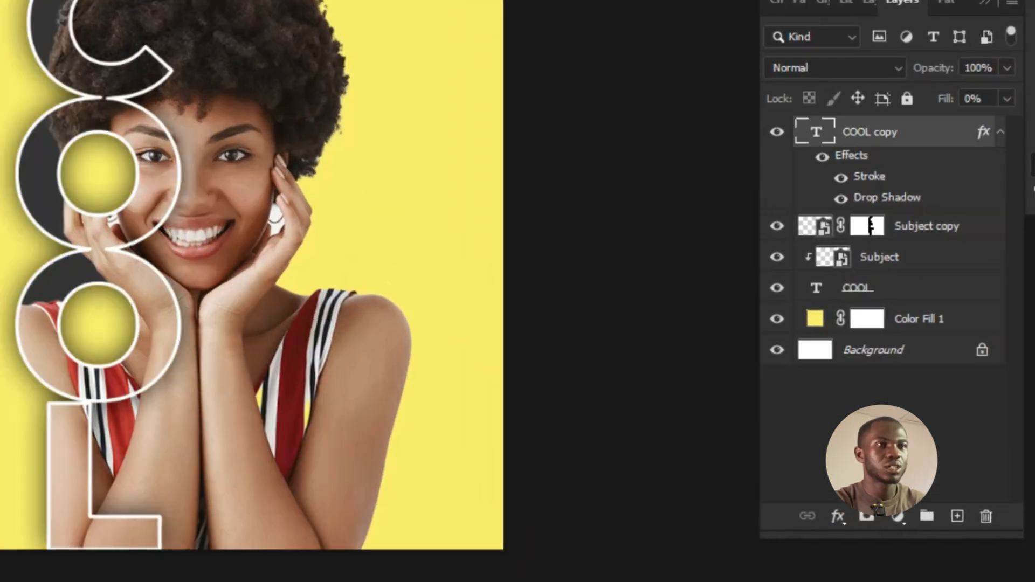
pyautogui.doubleClick(887, 198)
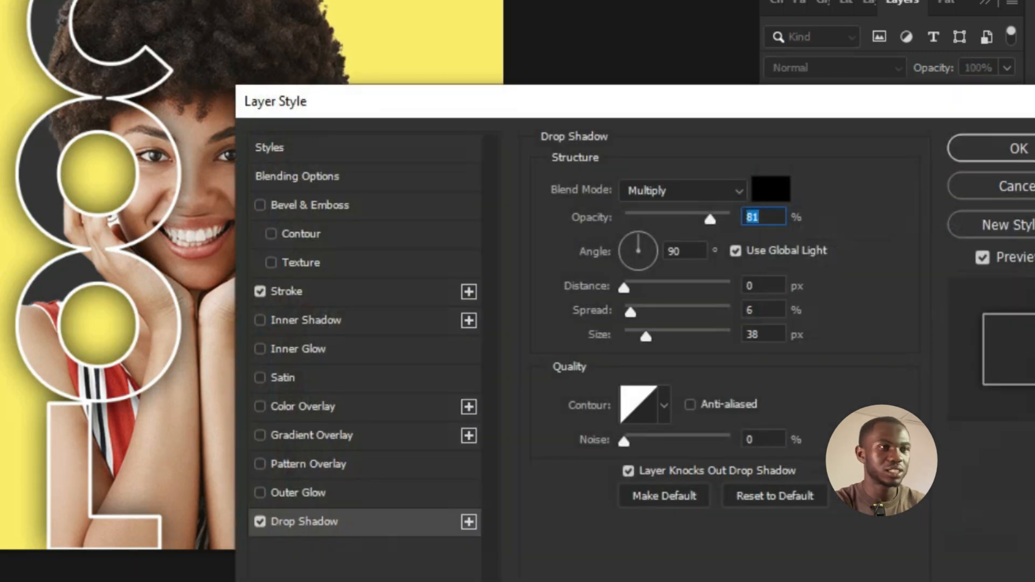
pyautogui.moveTo(668, 105); pyautogui.dragTo(719, 38)
pyautogui.moveTo(762, 153); pyautogui.dragTo(720, 153)
pyautogui.moveTo(698, 269); pyautogui.dragTo(694, 270)
pyautogui.press('Return')
pyautogui.hotkey('ctrl', '-')
pyautogui.hotkey('ctrl', '-')
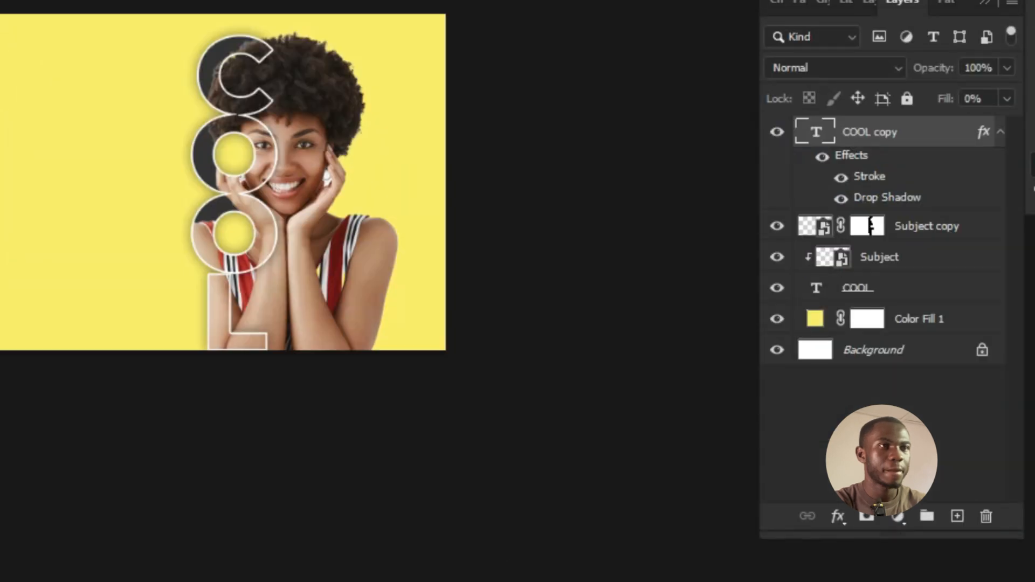
pyautogui.hotkey('ctrl', '+')
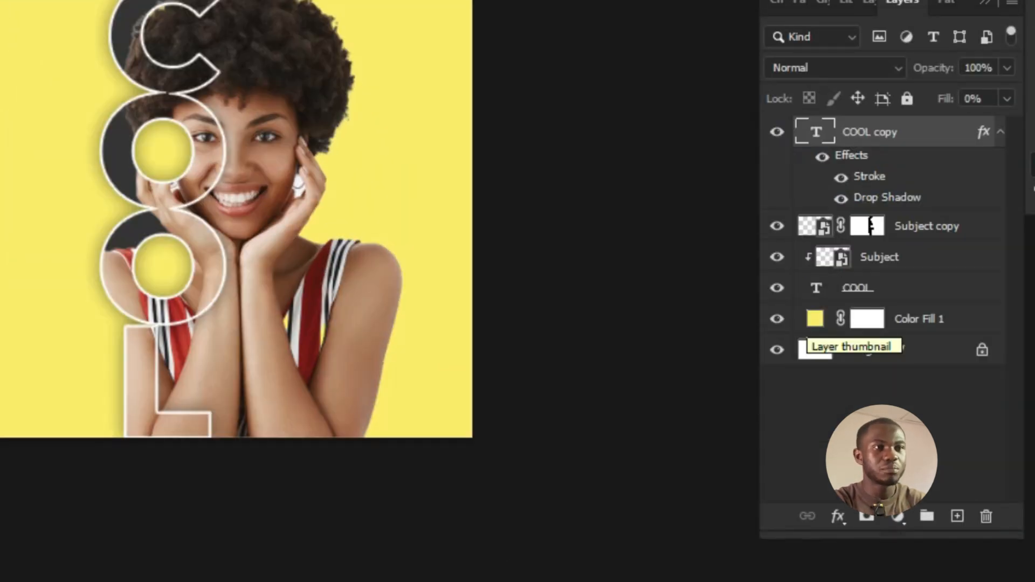
# Change the background colour of the Color Fill 1 layer by adjusting its shade and hue
pyautogui.doubleClick(816, 319)
pyautogui.moveTo(352, 281); pyautogui.dragTo(387, 414)
pyautogui.moveTo(491, 515); pyautogui.dragTo(491, 472)
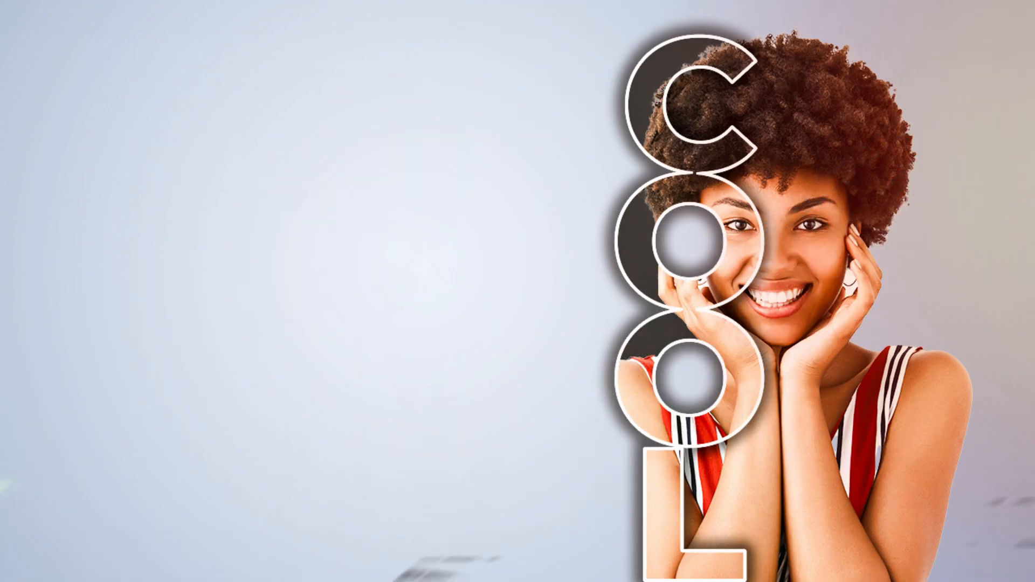